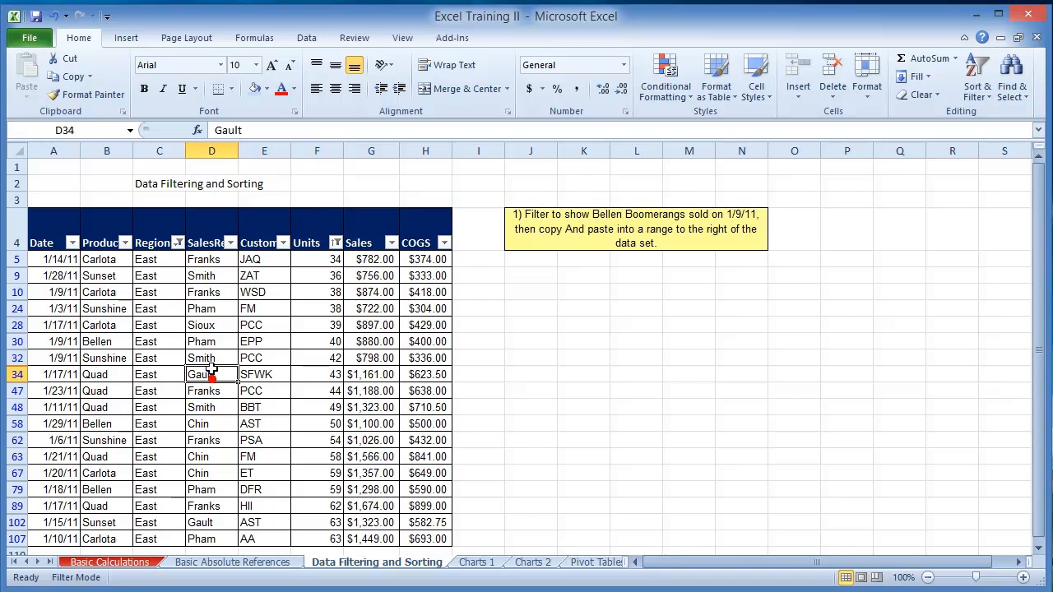
Step: Examine the sales table's rows and its Date, Product, Region, Customer, Sales and COGS columns
scroll(201, 327, "up", 2)
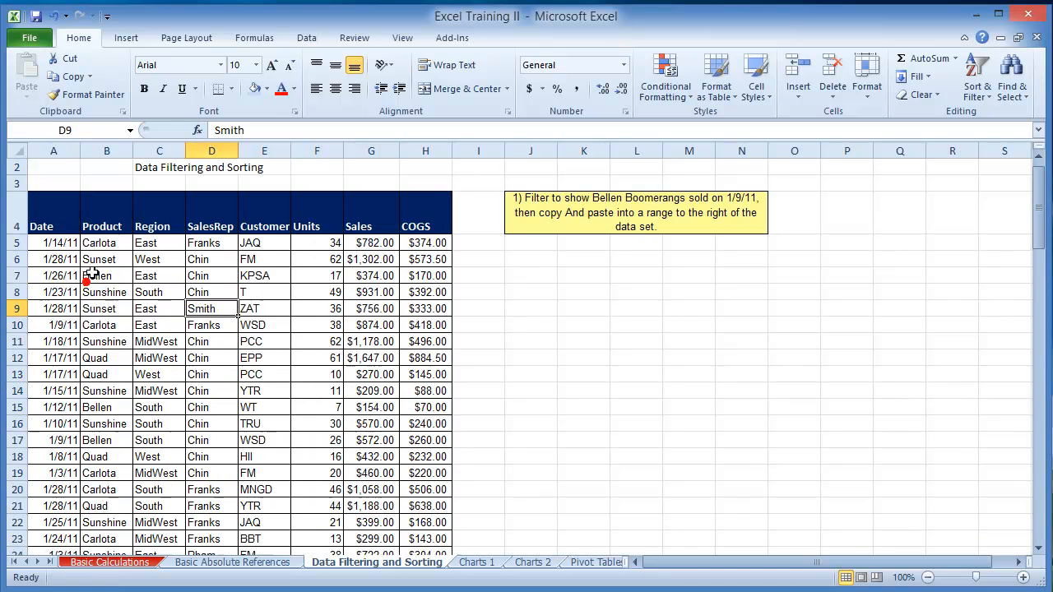
scroll(155, 269, "down", 2)
scroll(109, 254, "down", 20)
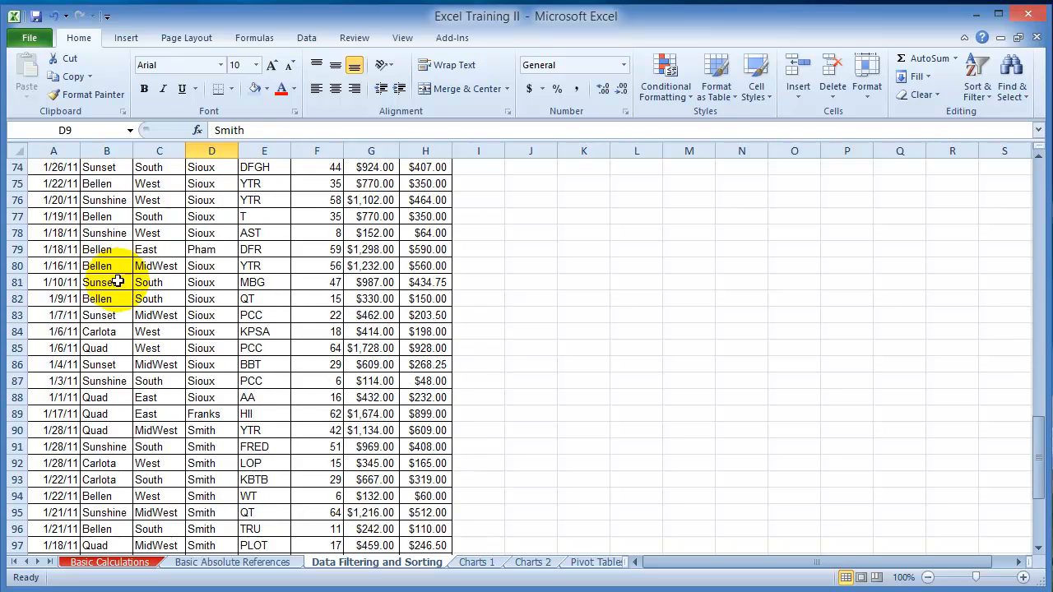
scroll(119, 278, "down", 5)
left_click(71, 266)
scroll(107, 282, "up", 5)
scroll(107, 282, "up", 20)
left_click(128, 310)
left_click(166, 294)
left_click(282, 326)
left_click(382, 320)
left_click(433, 275)
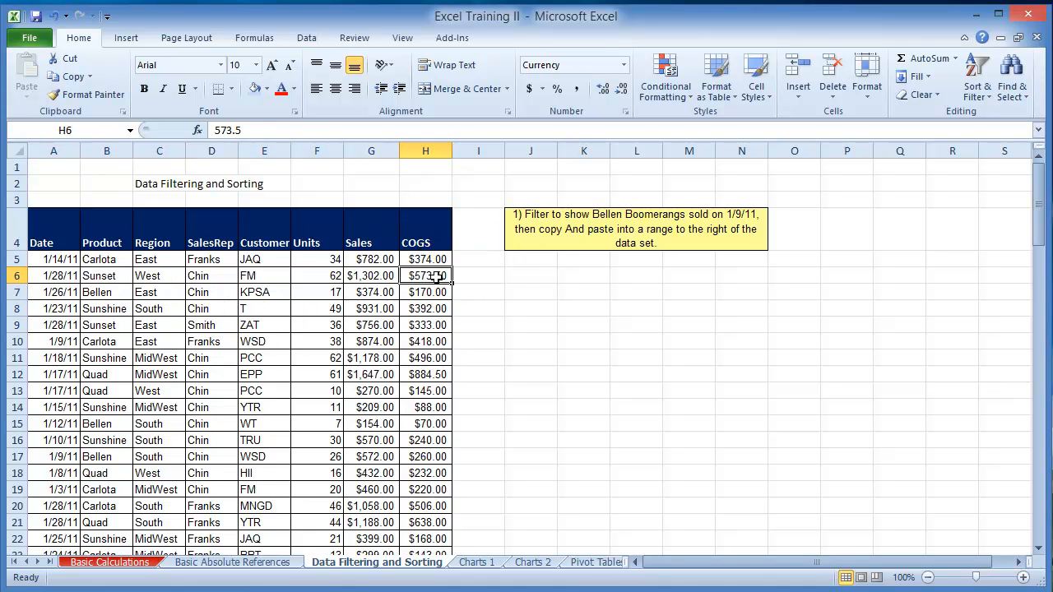
left_click(63, 309)
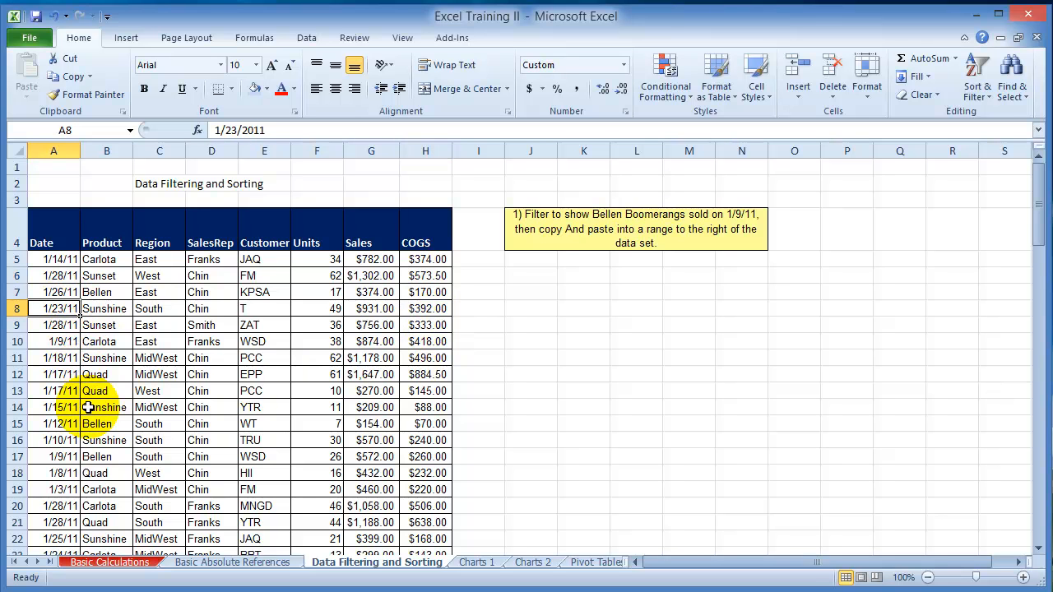
scroll(83, 428, "down", 6)
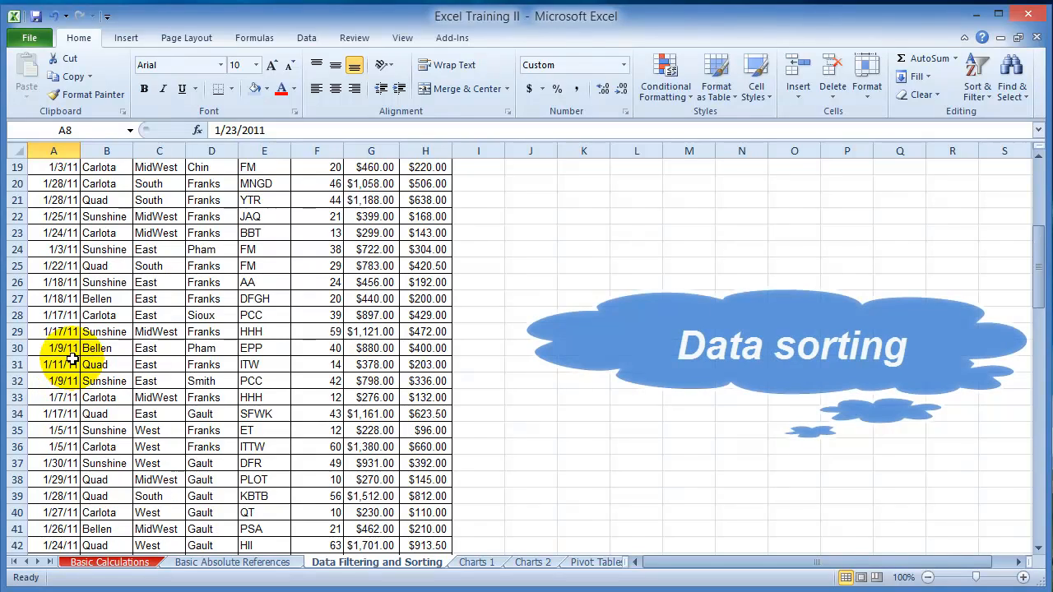
scroll(73, 359, "up", 6)
Step: Sort the sales table by the Date column from oldest to newest and check the resulting order
left_click(62, 261)
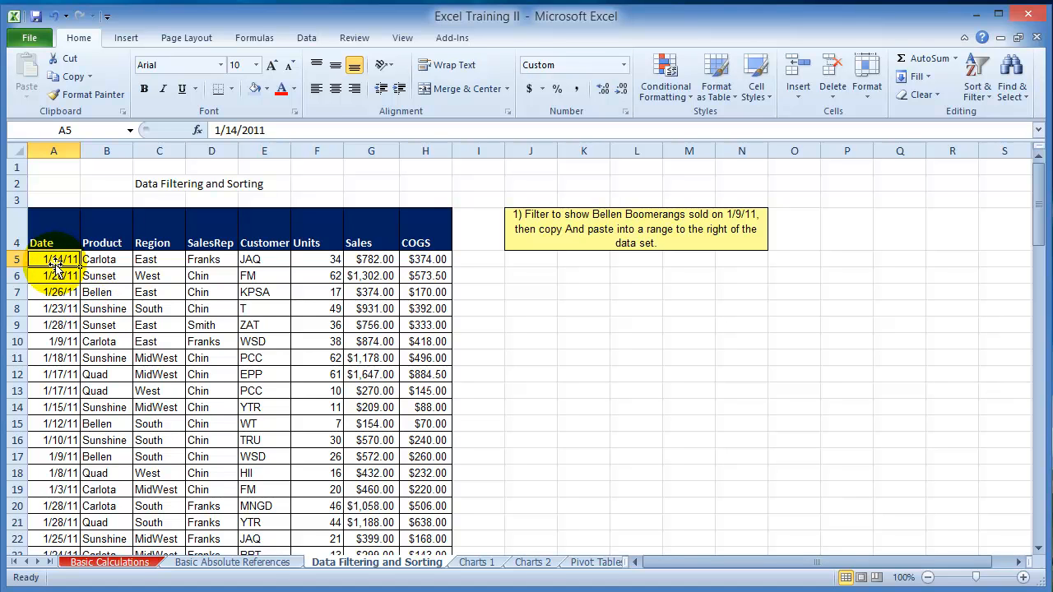
left_click(66, 277)
left_click(65, 262)
left_click(64, 275)
left_click(70, 260)
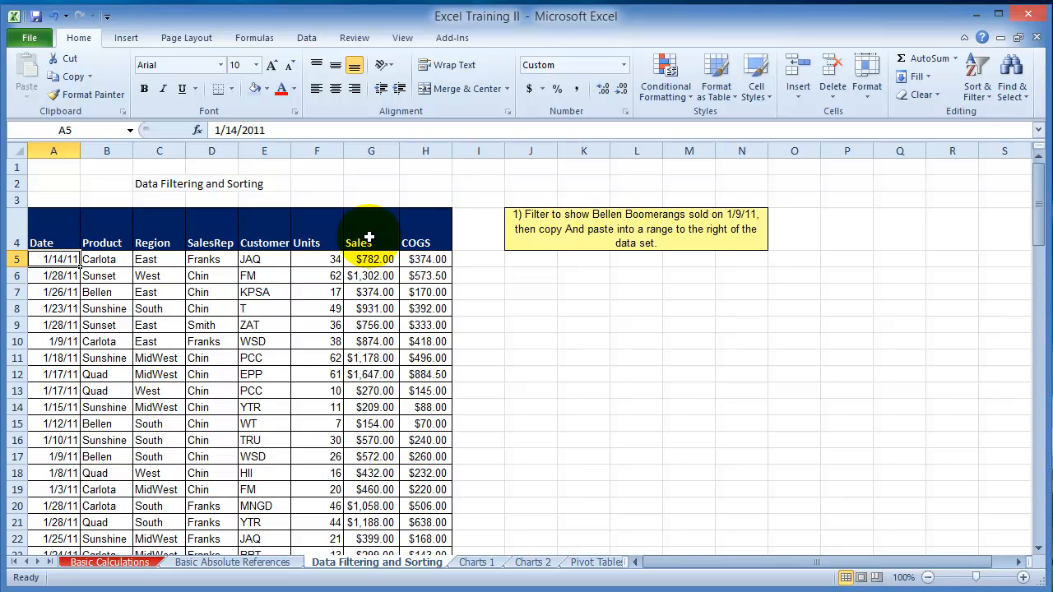
left_click(992, 100)
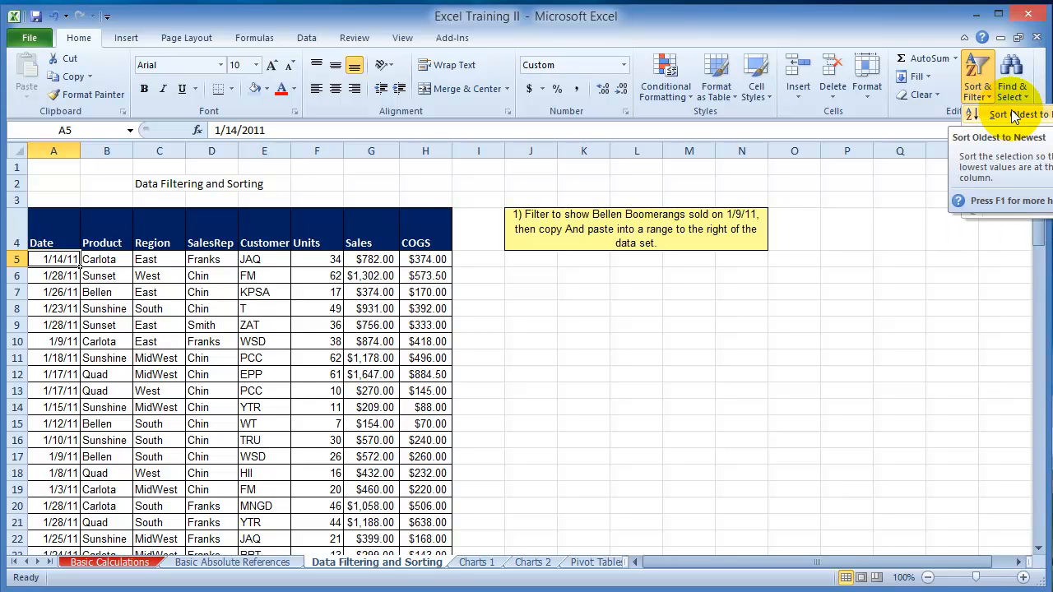
left_click(997, 117)
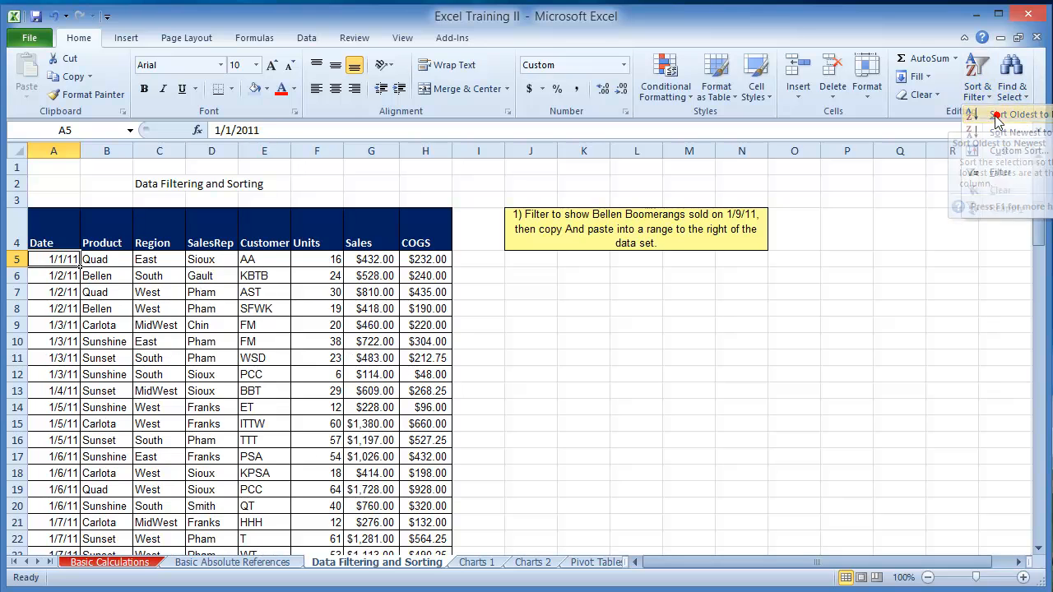
left_click(63, 276)
scroll(64, 304, "down", 1)
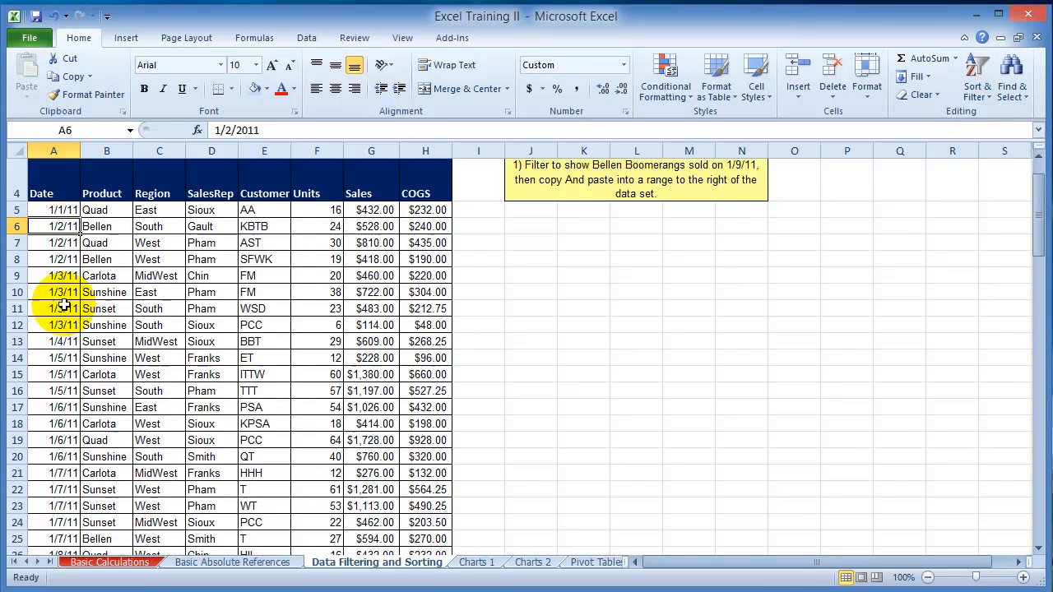
scroll(64, 309, "down", 14)
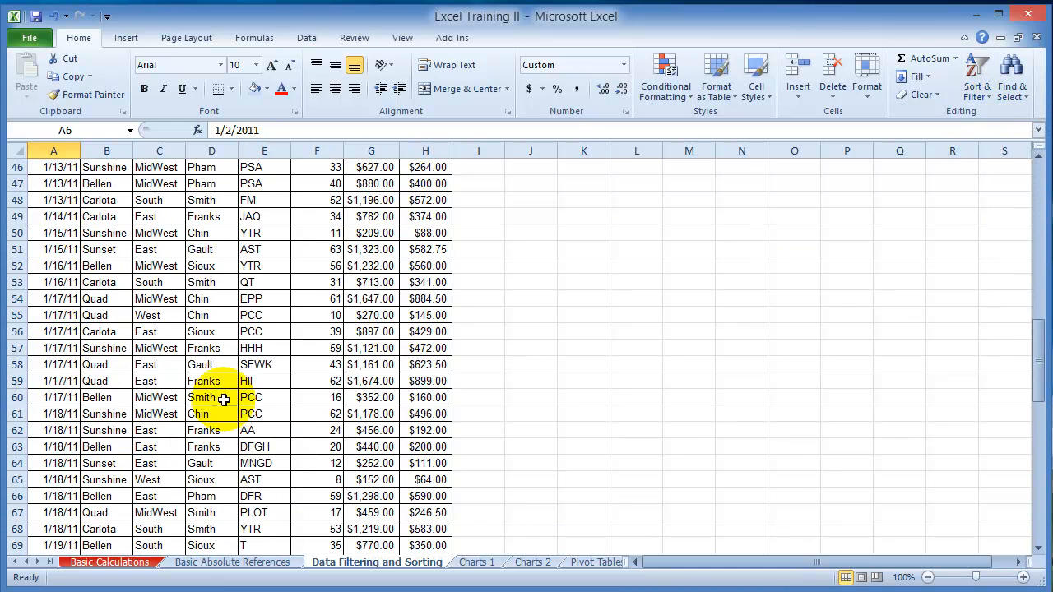
scroll(195, 336, "up", 15)
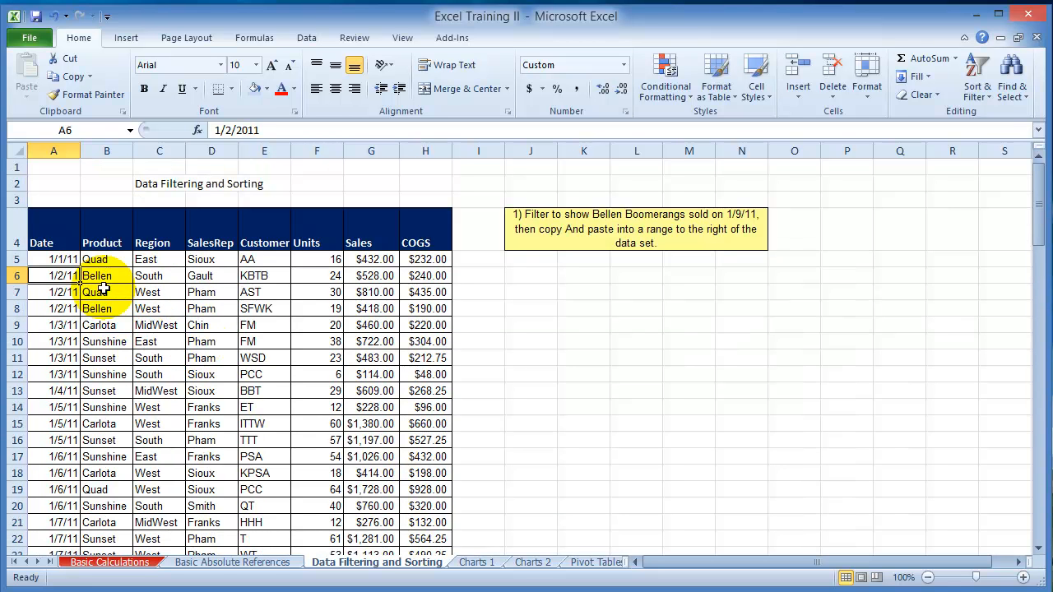
Step: Sort the sales table by the Product column from A to Z and check the resulting order
left_click(105, 260)
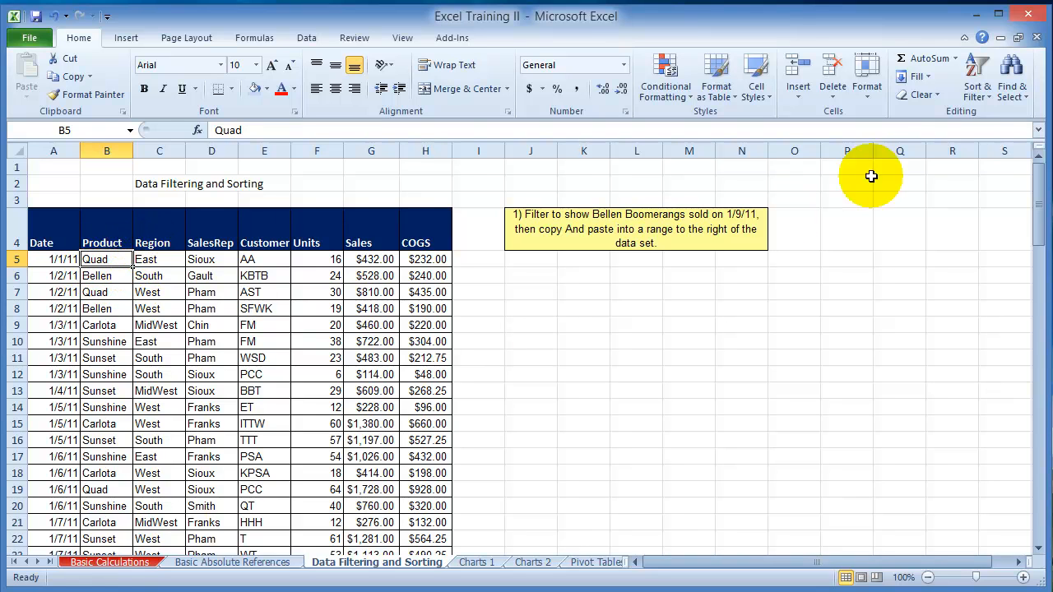
left_click(978, 92)
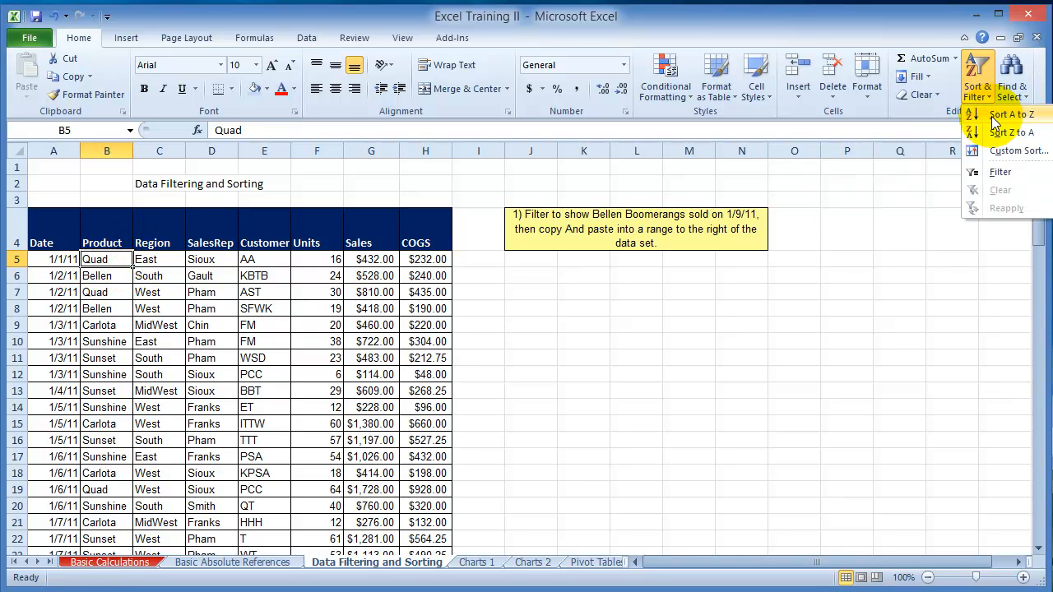
left_click(993, 116)
left_click(93, 309)
scroll(103, 362, "down", 8)
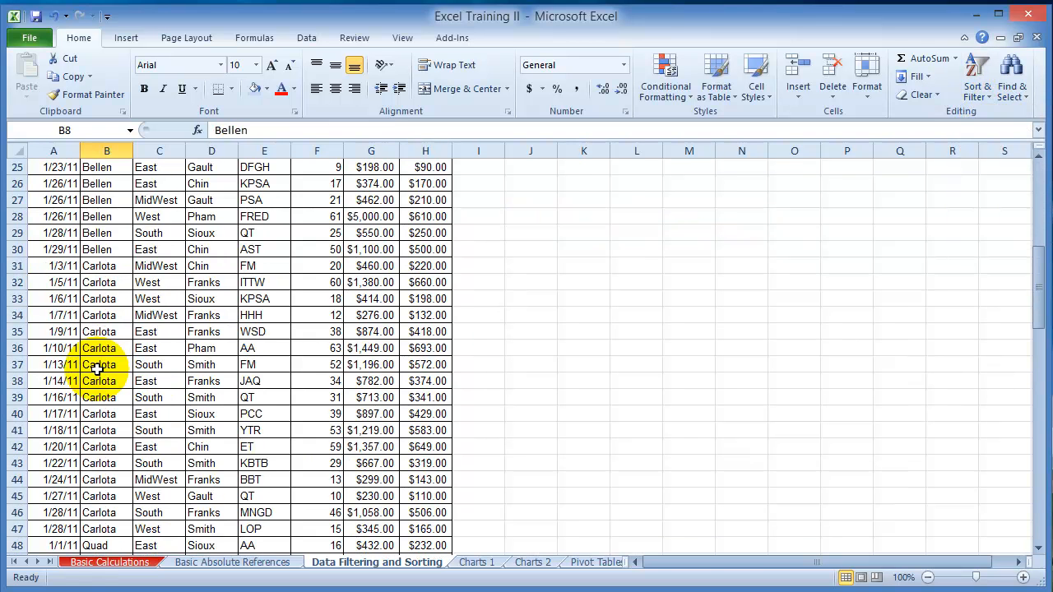
scroll(101, 375, "down", 9)
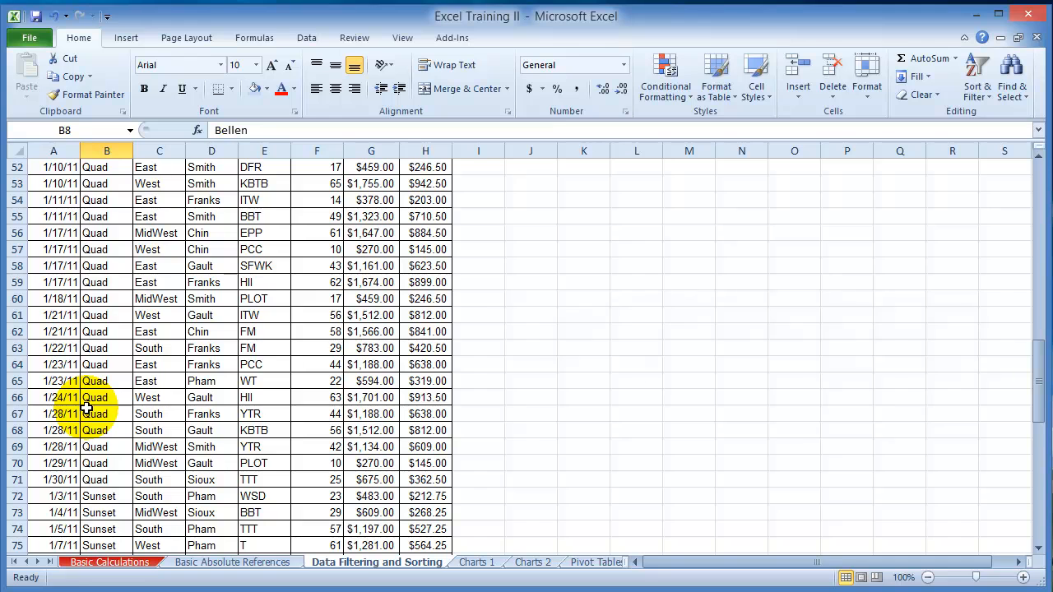
scroll(306, 326, "up", 17)
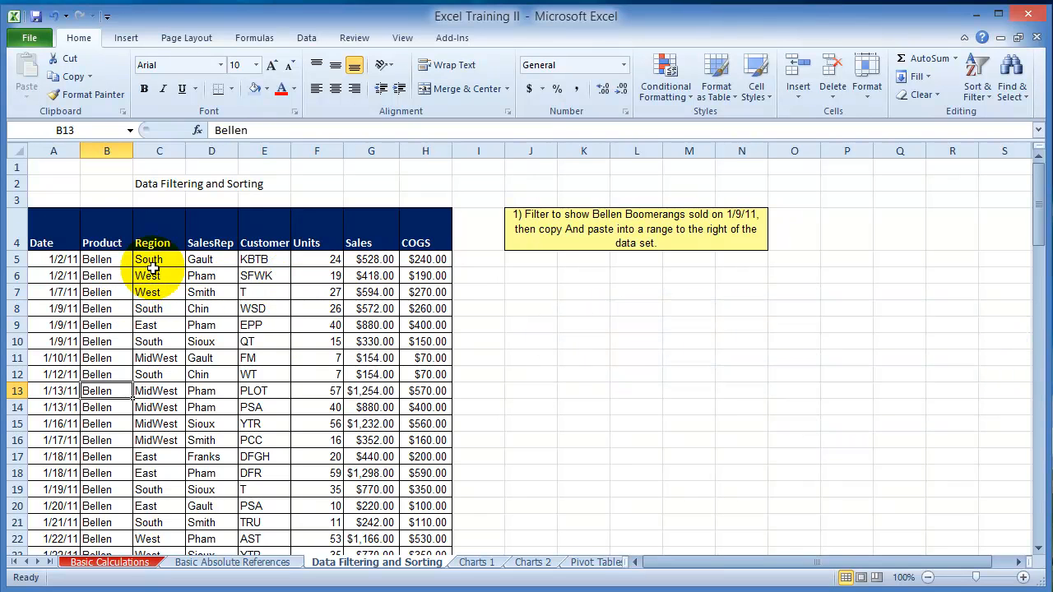
Step: Sort the sales table by the Region column from A to Z and check the resulting order
left_click(152, 271)
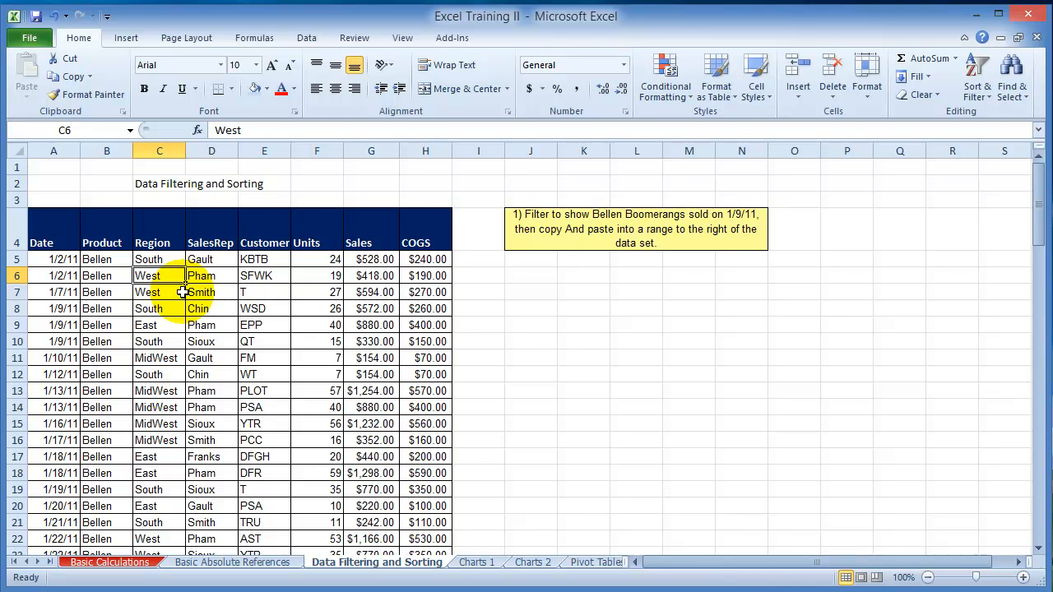
left_click(156, 259)
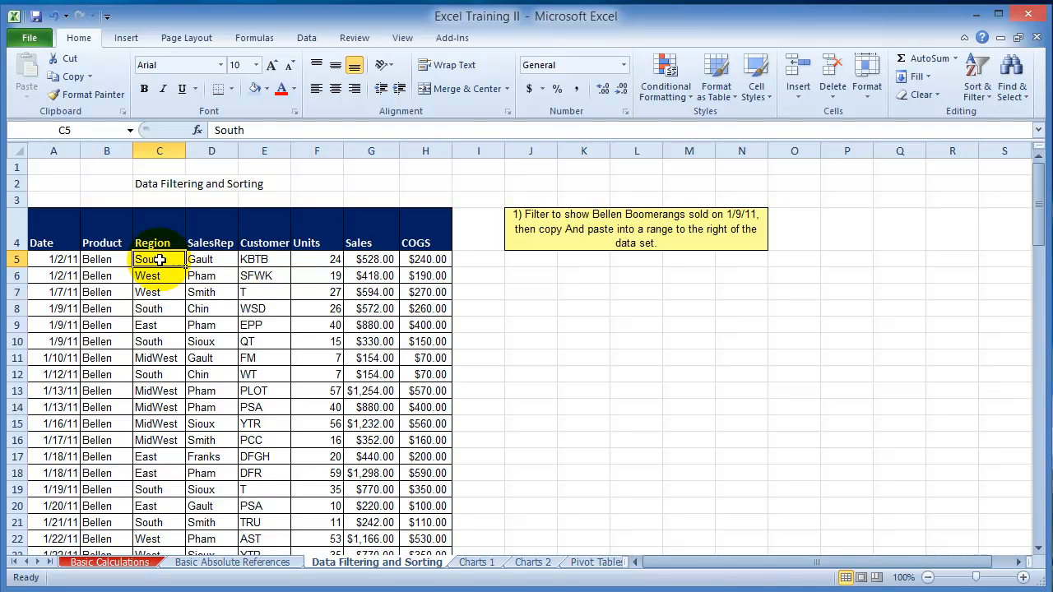
left_click(976, 86)
left_click(1012, 114)
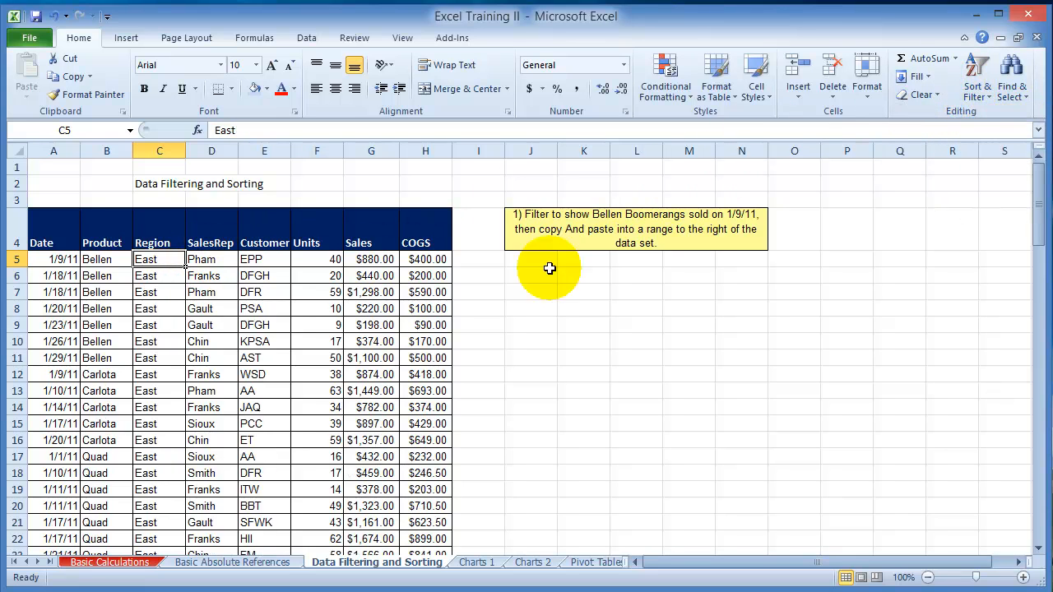
left_click(164, 340)
scroll(165, 345, "down", 19)
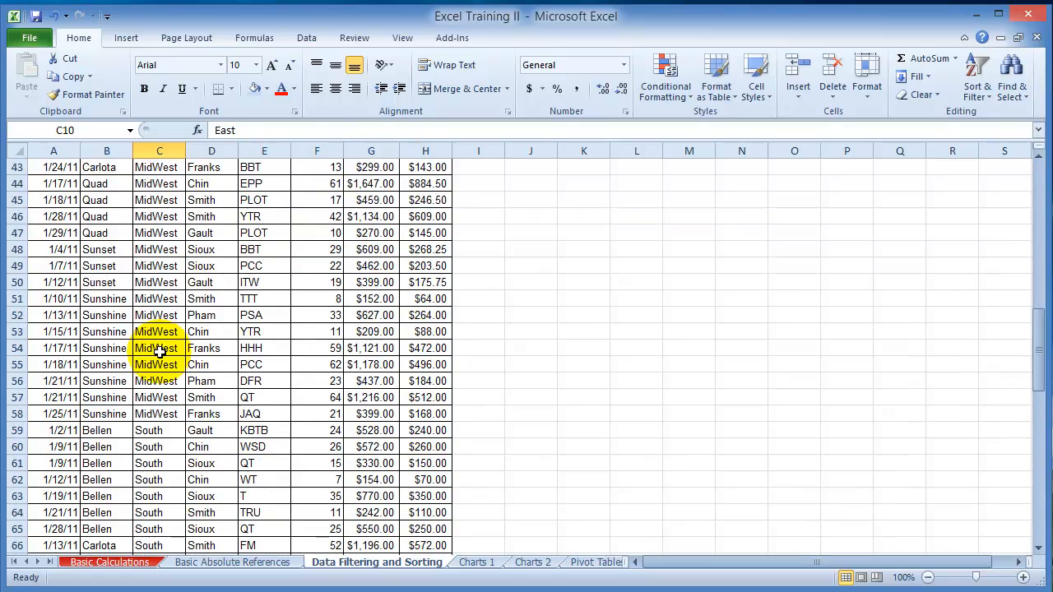
scroll(165, 346, "down", 15)
scroll(161, 331, "up", 12)
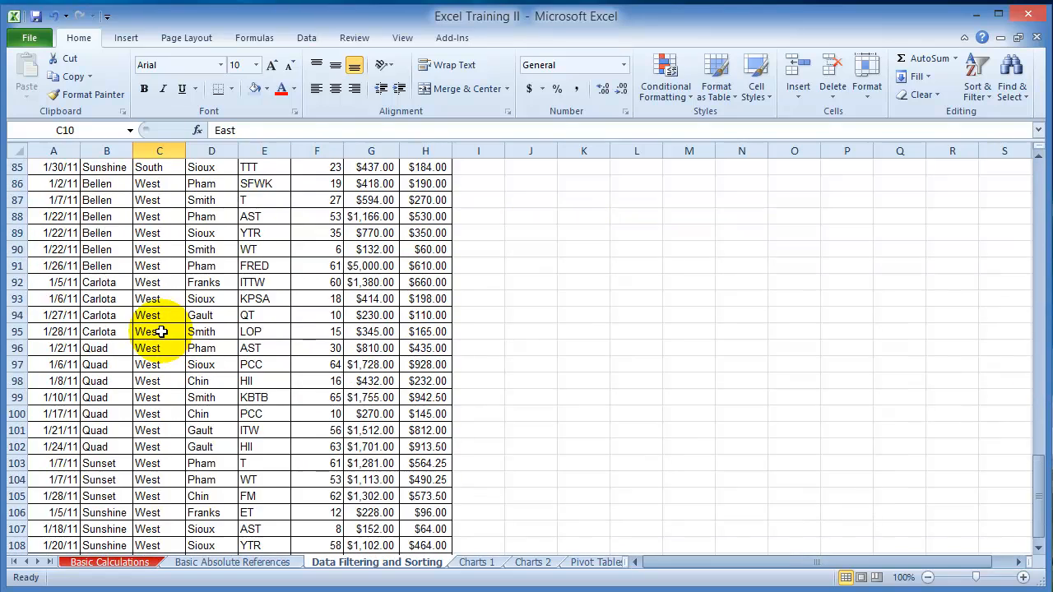
scroll(161, 331, "up", 12)
scroll(162, 331, "up", 10)
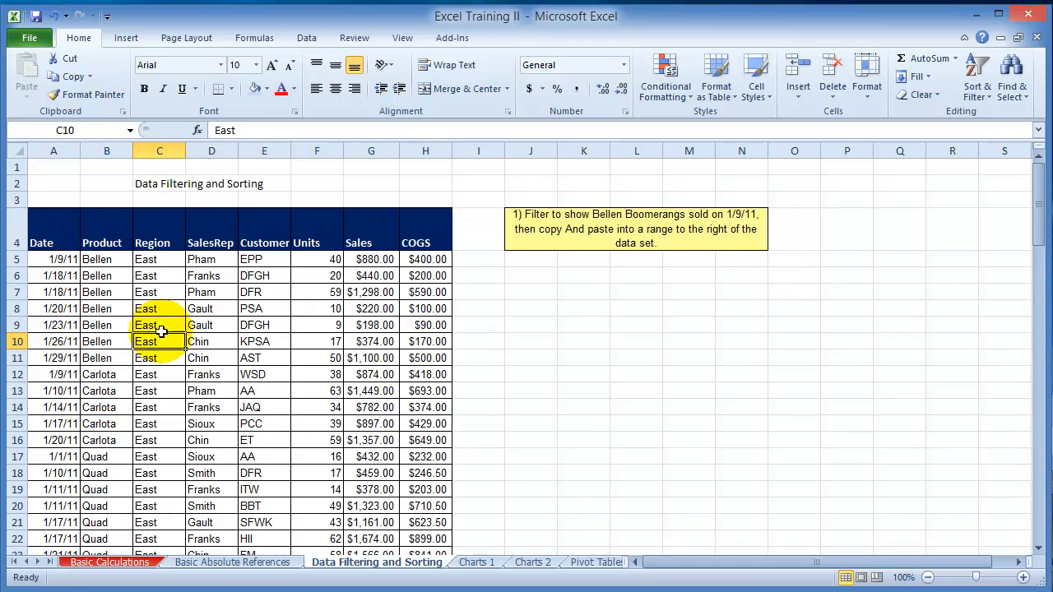
left_click(148, 261)
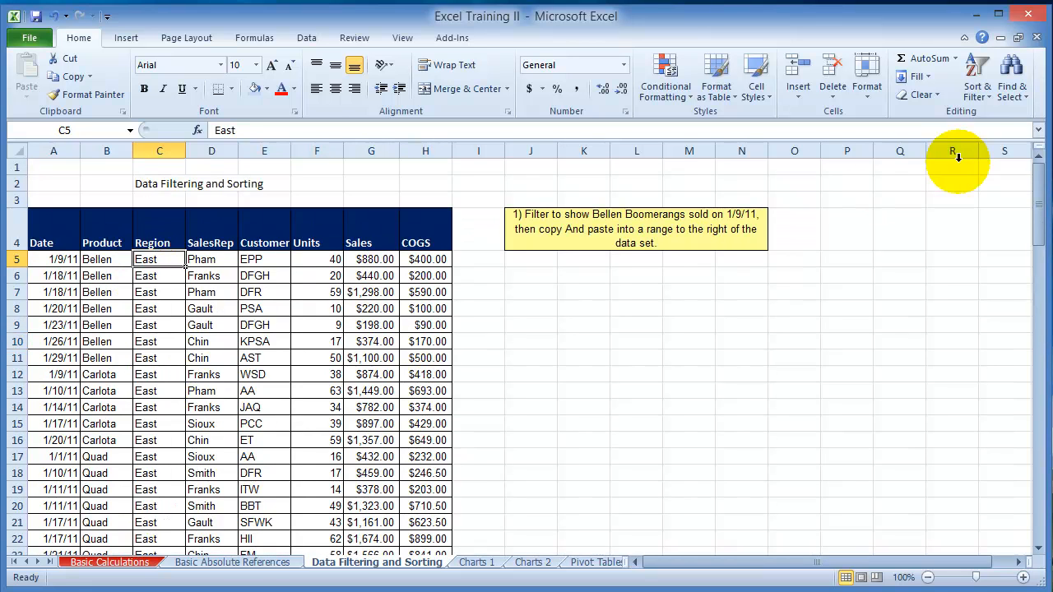
left_click(977, 96)
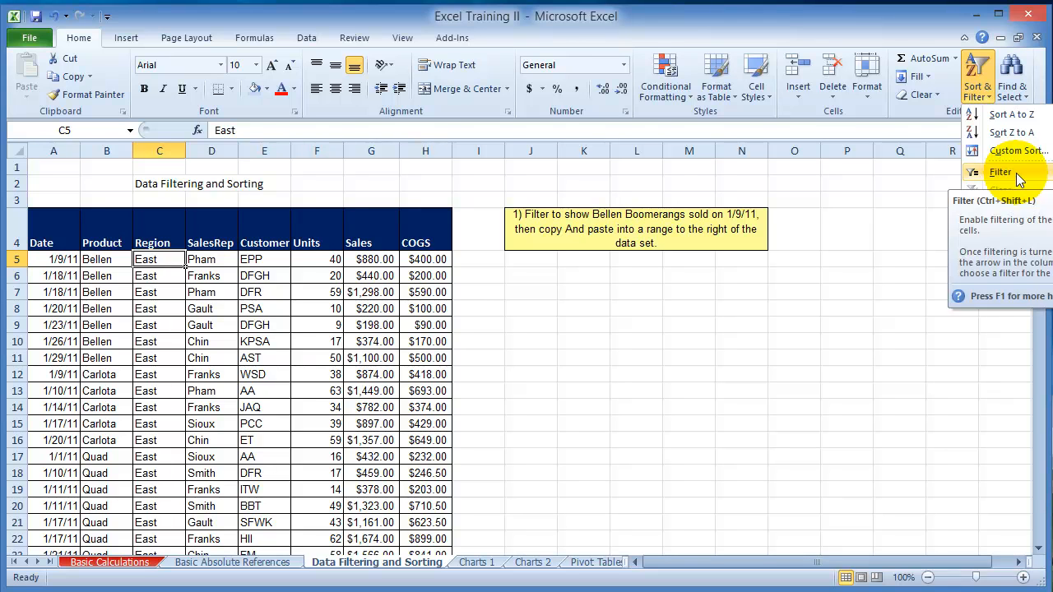
right_click(154, 260)
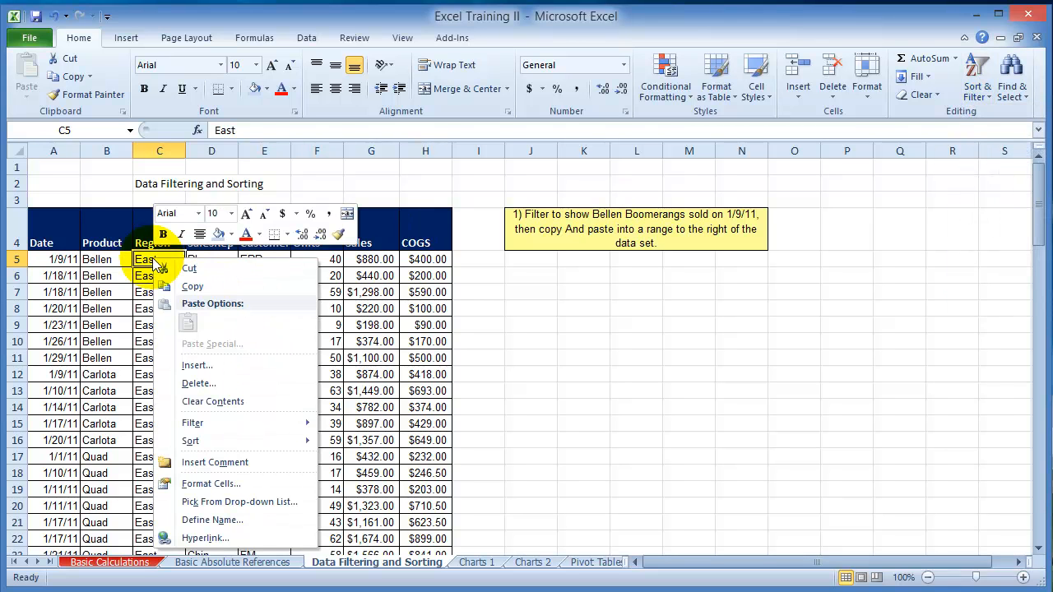
mouse_move(245, 423)
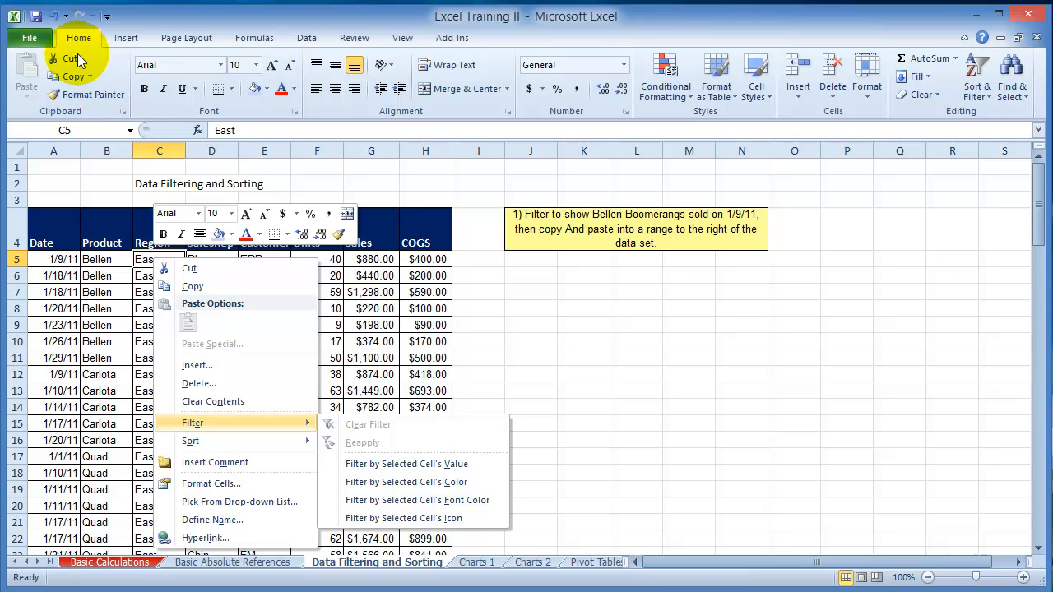
left_click(909, 296)
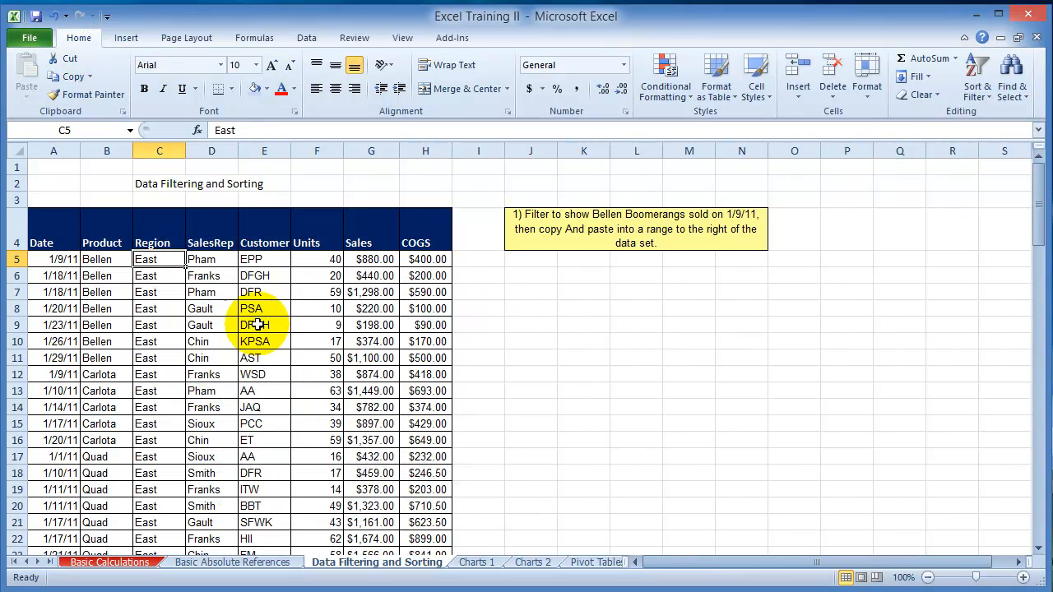
Step: Turn on filtering for the sales table and filter the Region column to show only East
left_click(989, 99)
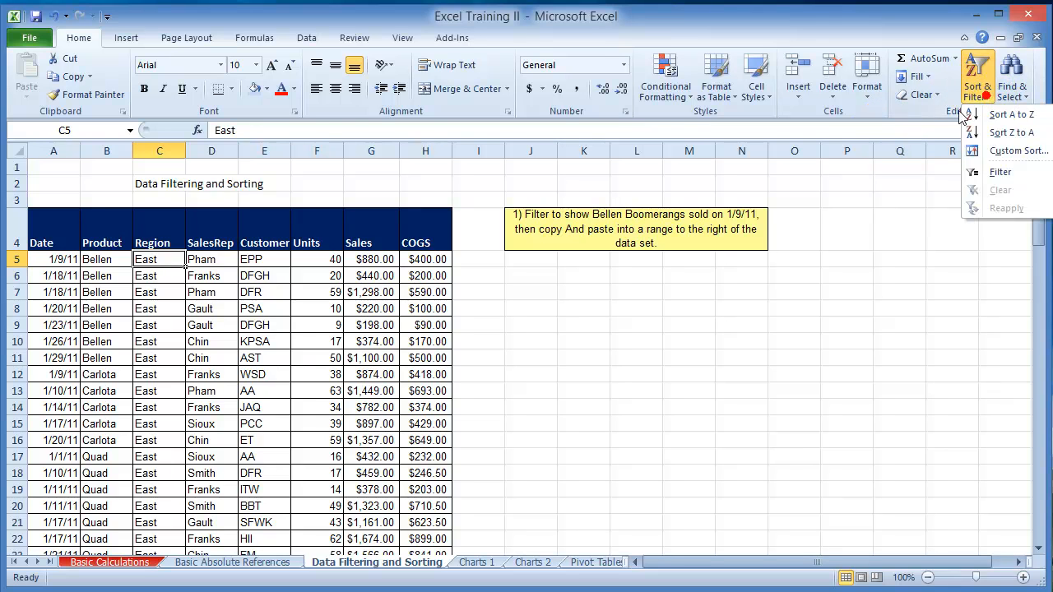
left_click(1005, 174)
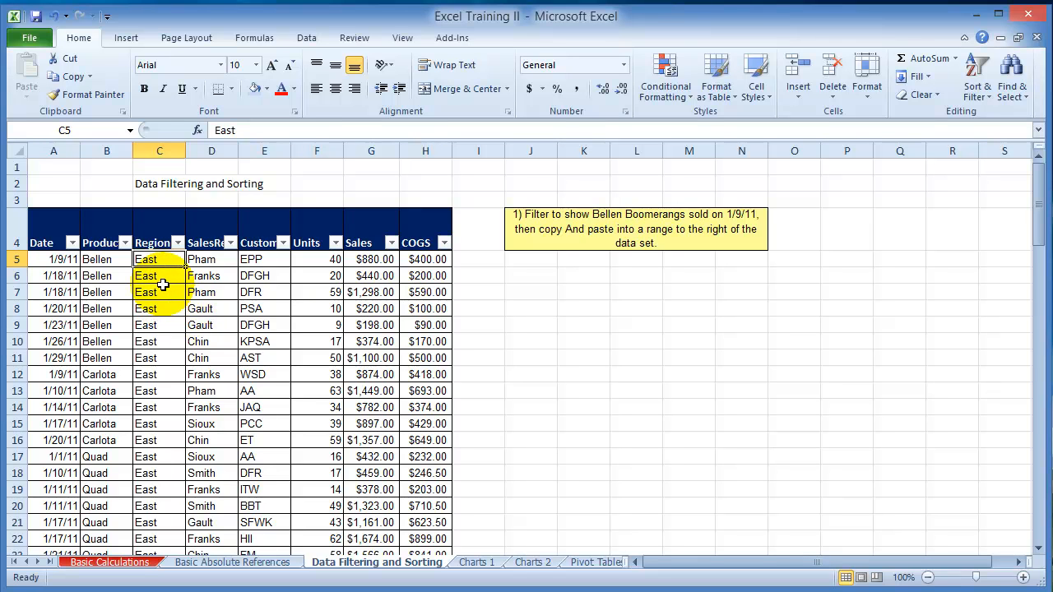
left_click(178, 244)
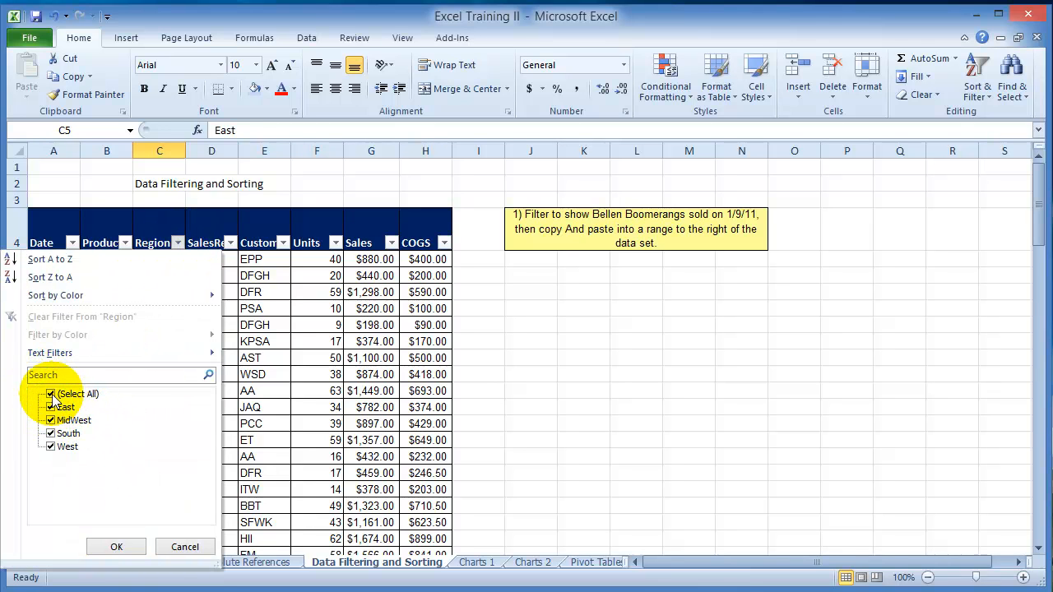
left_click(51, 395)
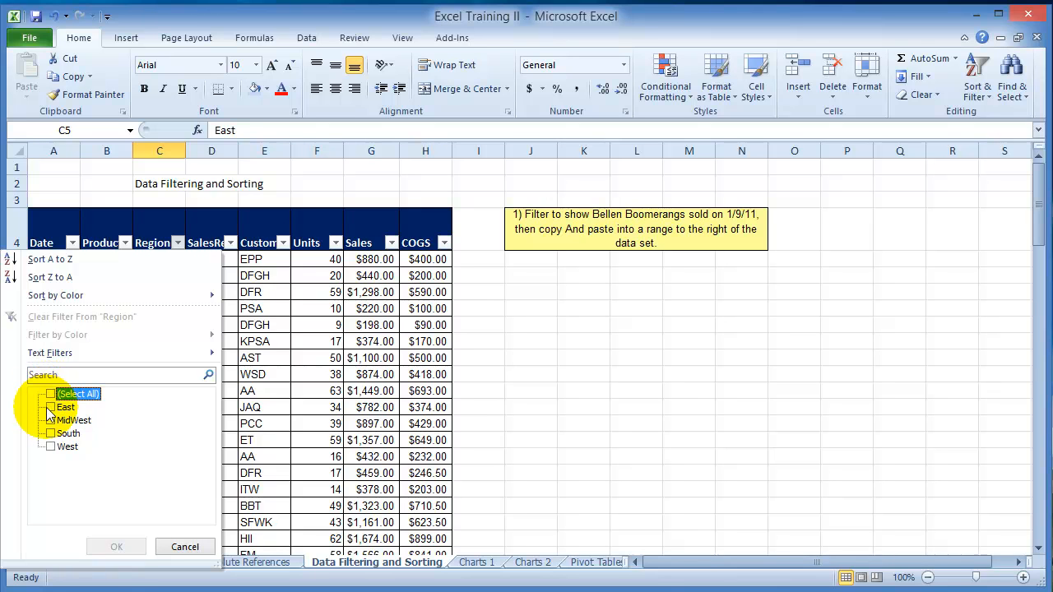
left_click(49, 407)
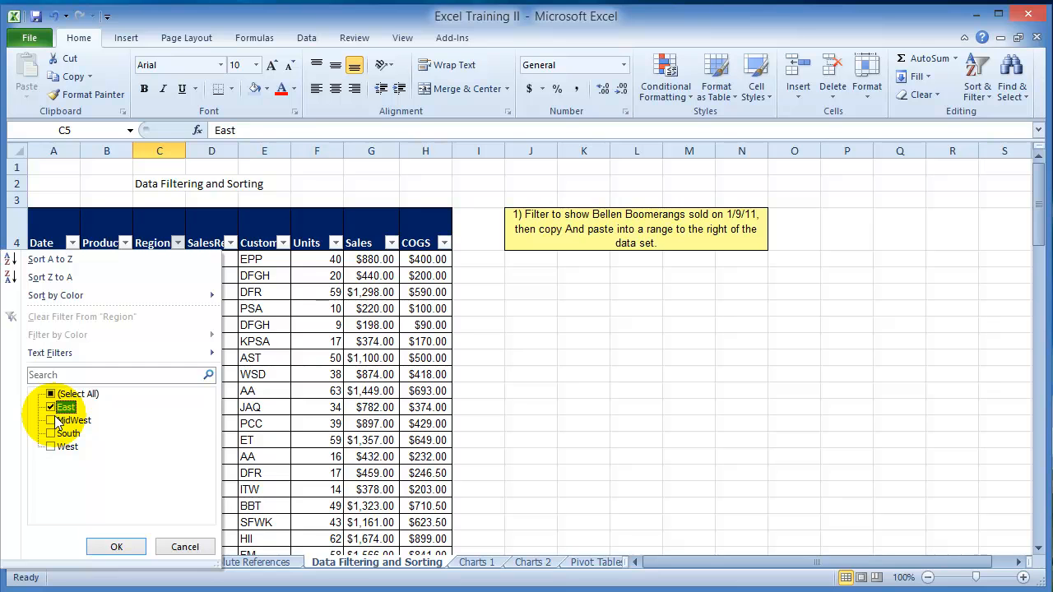
left_click(117, 548)
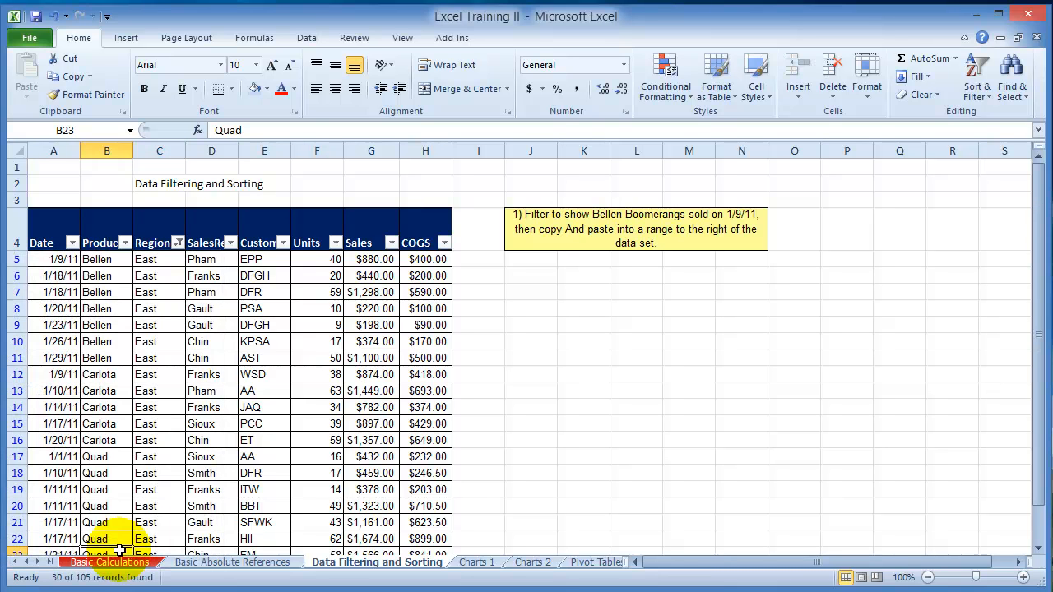
scroll(534, 419, "down", 7)
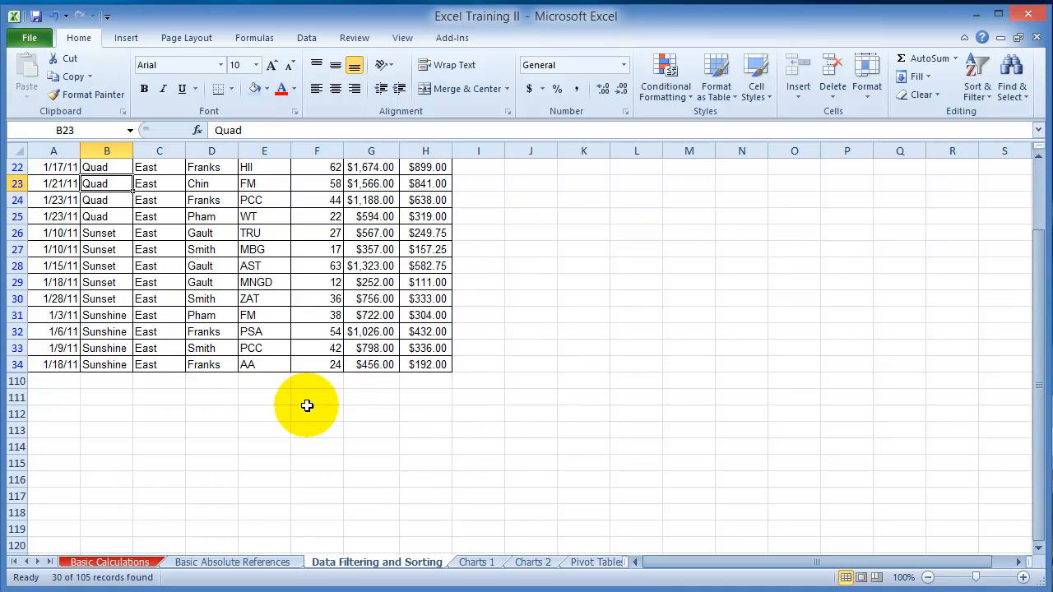
Step: Filter the SalesRep column of the East rows to show only the second sales representative in the list
scroll(186, 379, "up", 4)
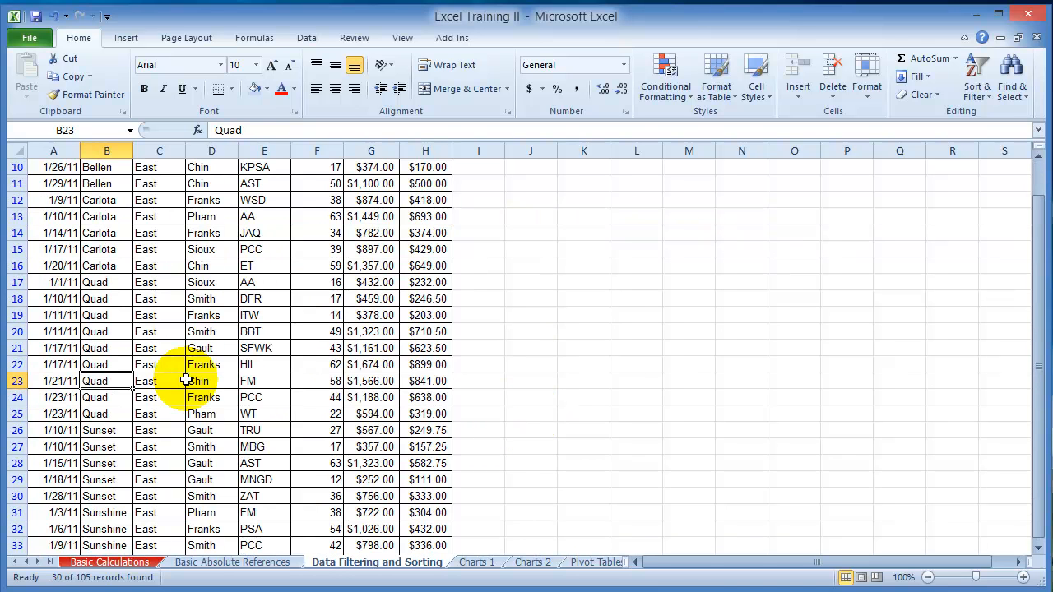
scroll(186, 379, "up", 3)
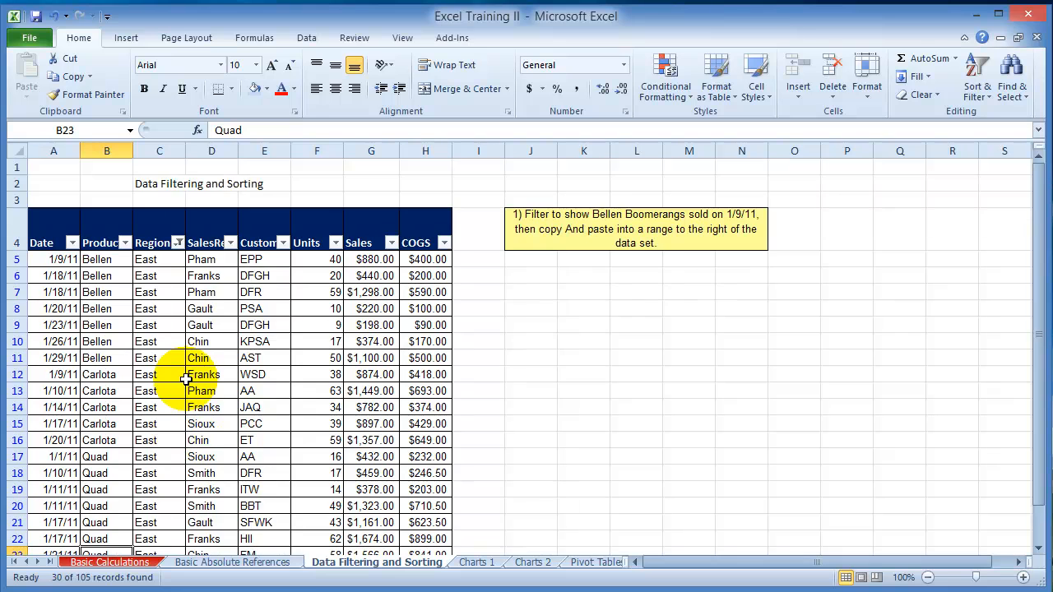
scroll(313, 510, "down", 6)
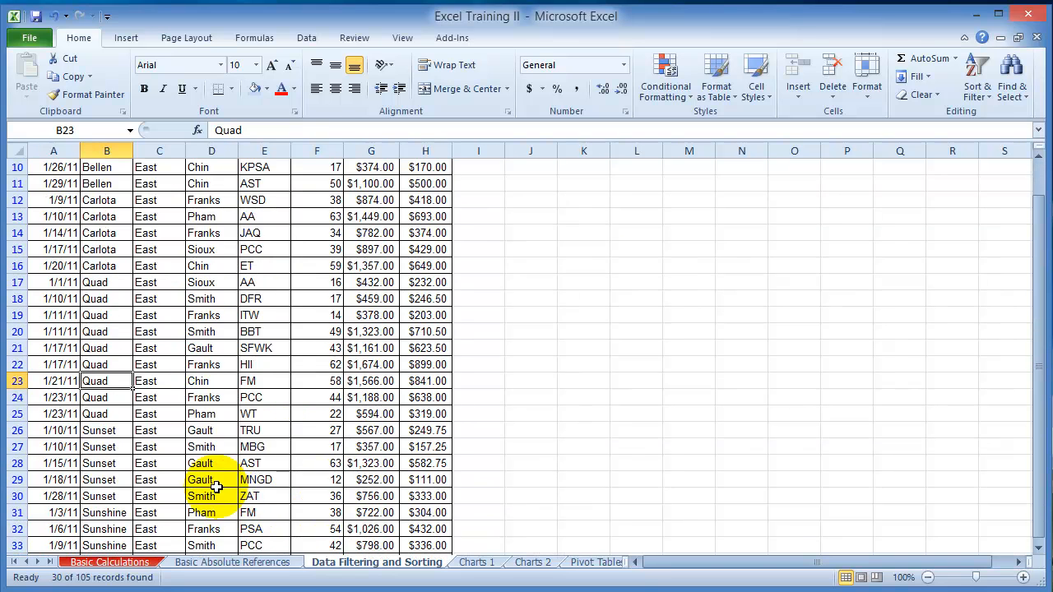
scroll(181, 474, "up", 6)
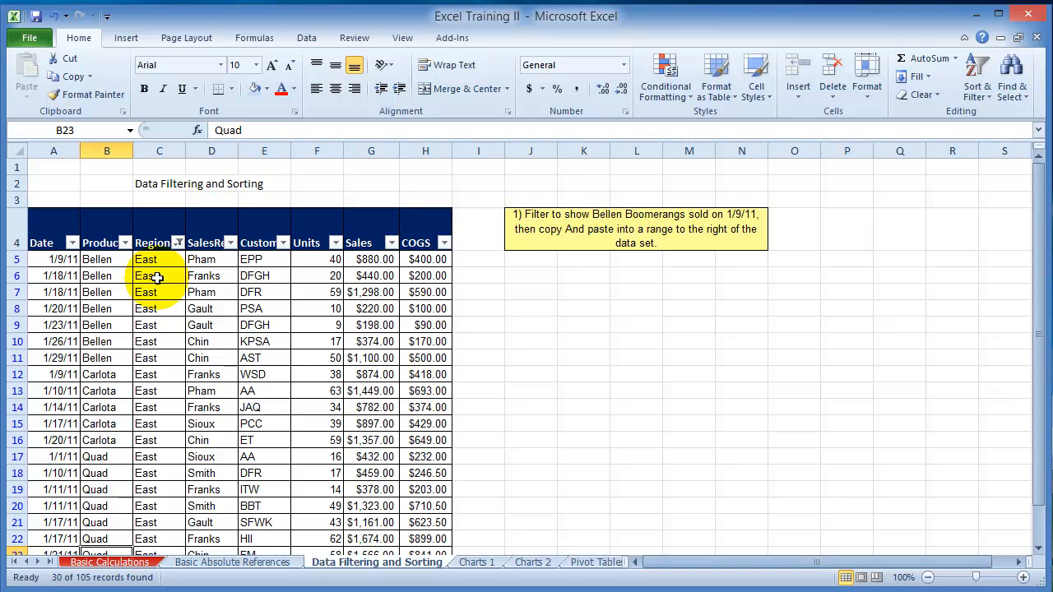
left_click(231, 243)
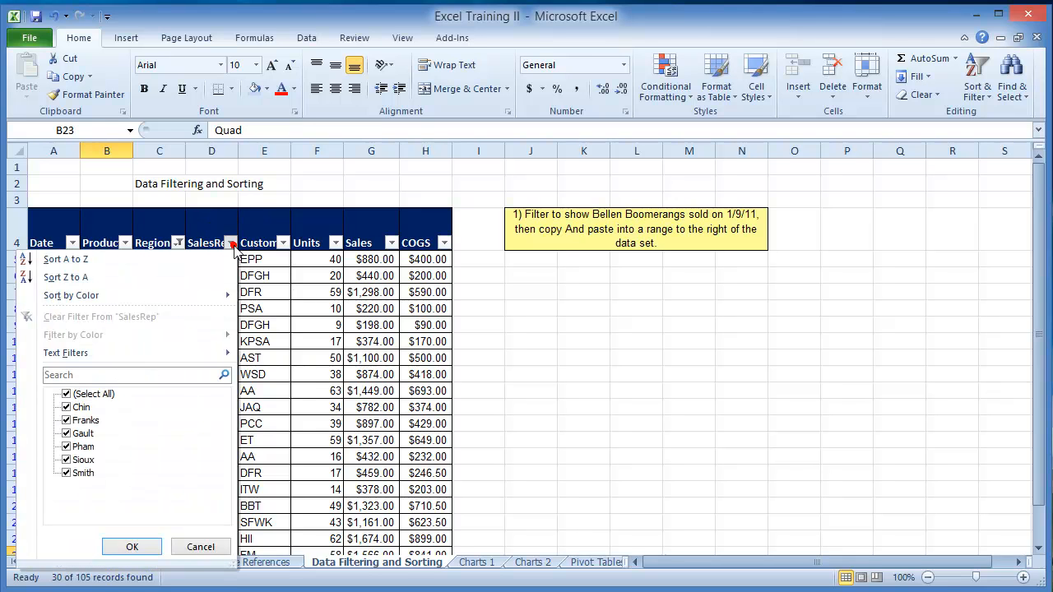
left_click(66, 396)
left_click(66, 420)
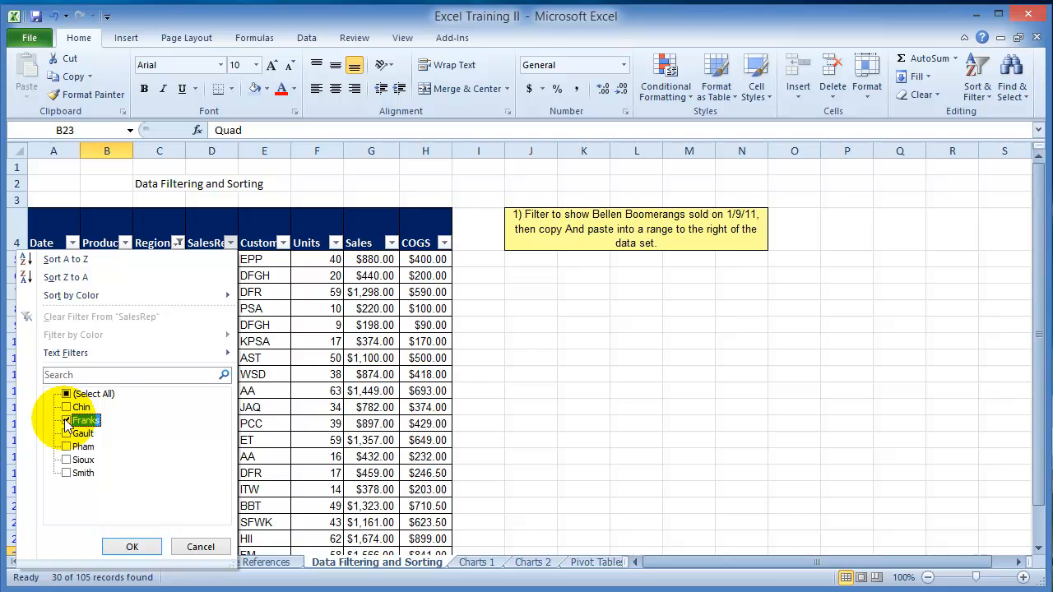
left_click(132, 547)
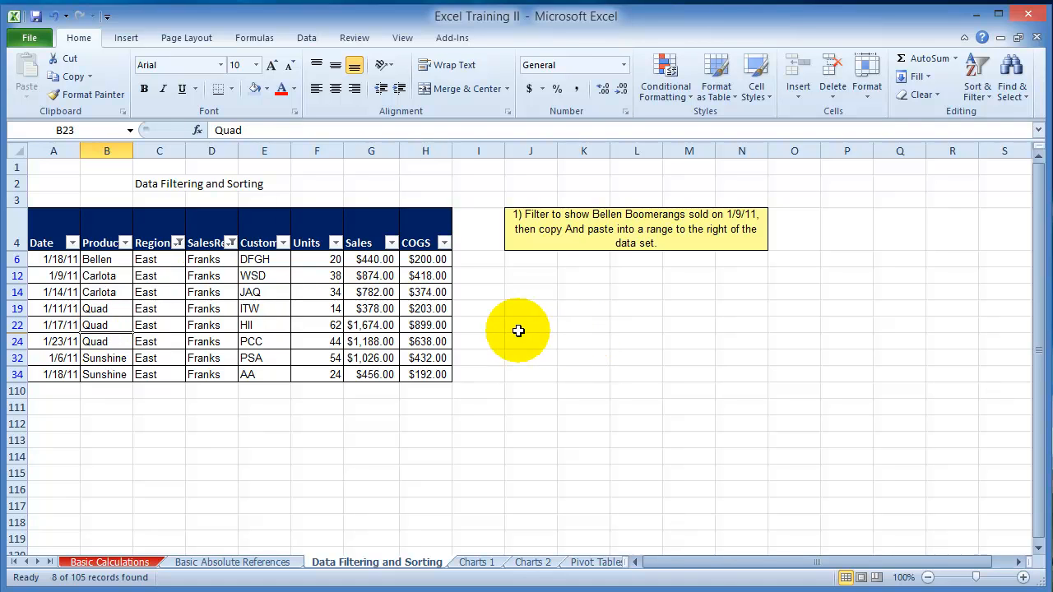
Step: Sort the filtered sales rows by the Date column from oldest to newest
left_click(64, 260)
left_click(977, 83)
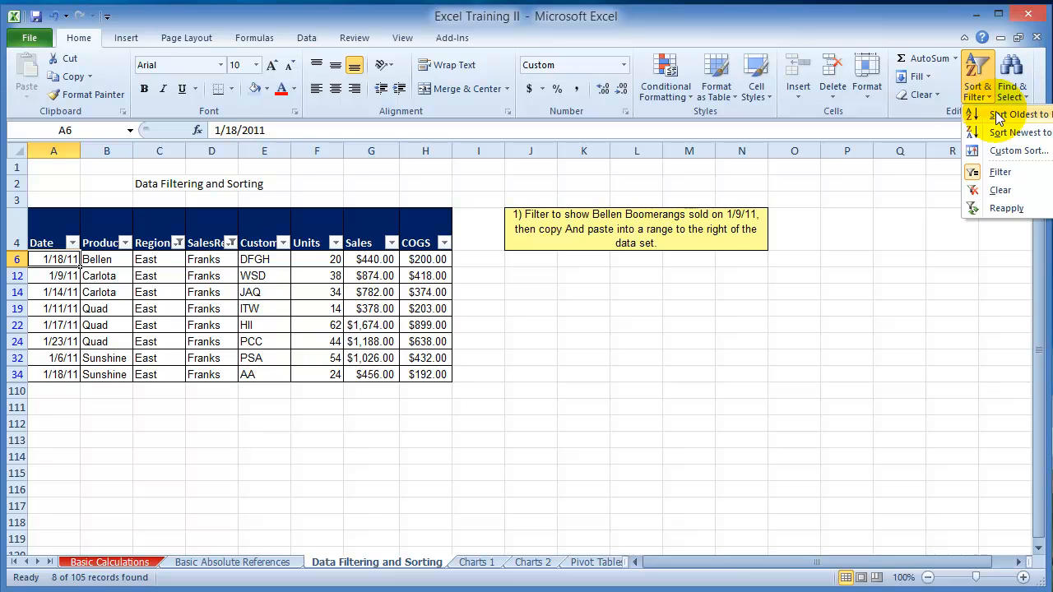
left_click(996, 116)
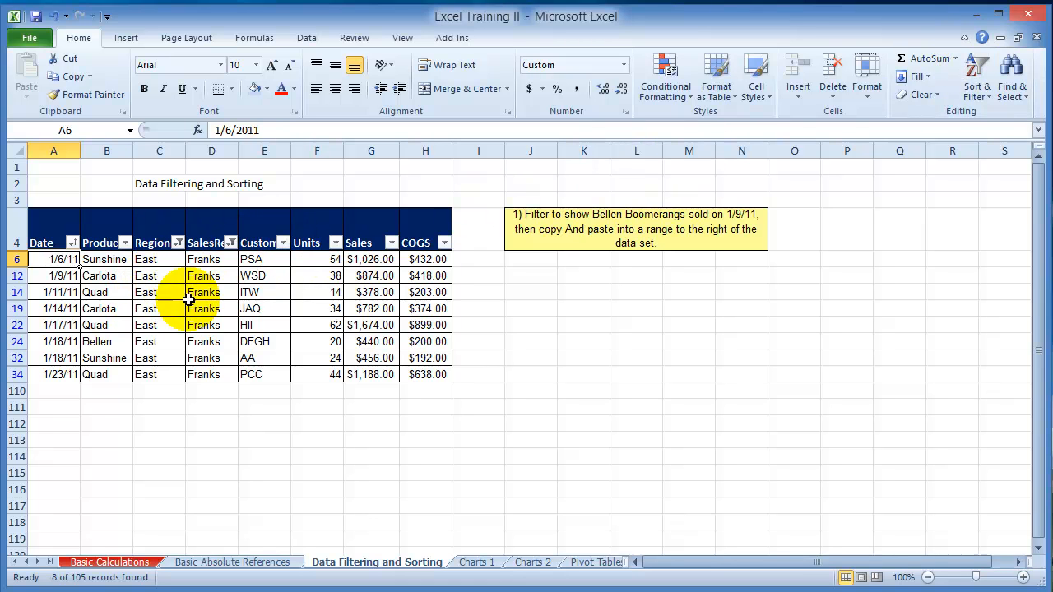
Step: Reset the SalesRep column's filter to include all sales representatives
left_click(232, 243)
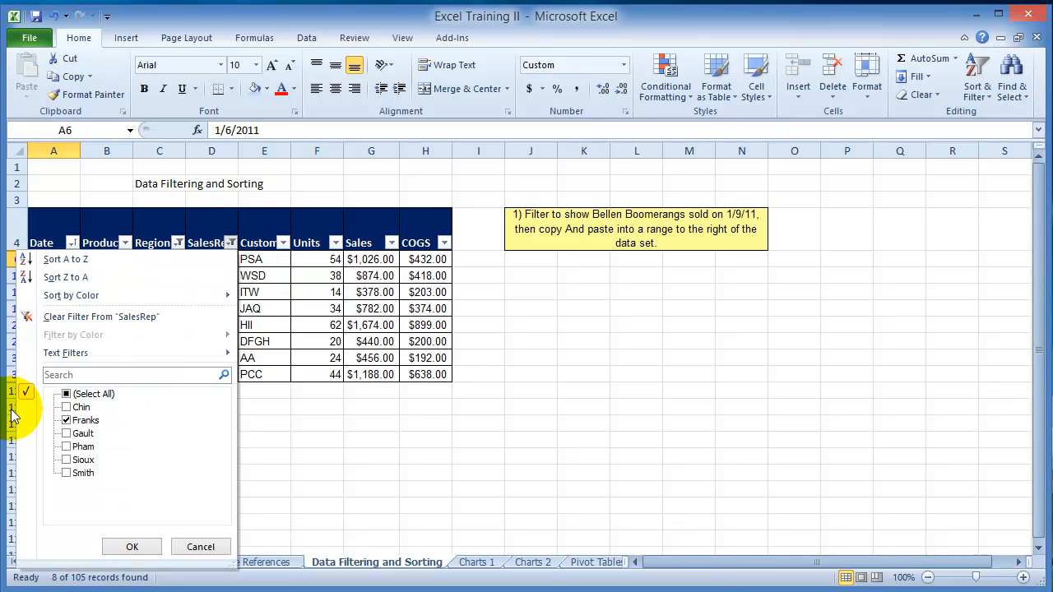
left_click(68, 421)
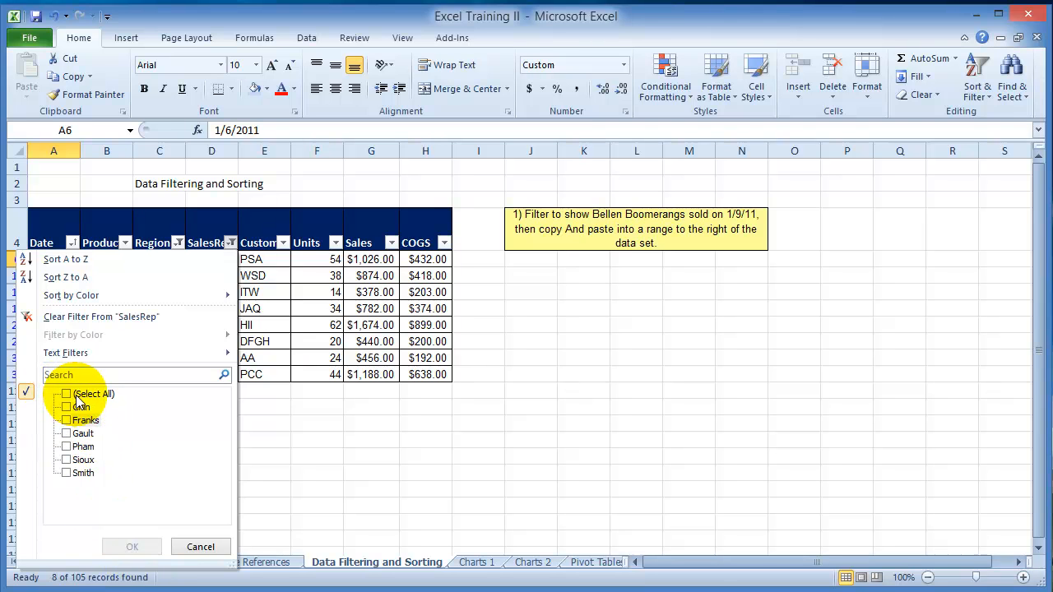
left_click(66, 395)
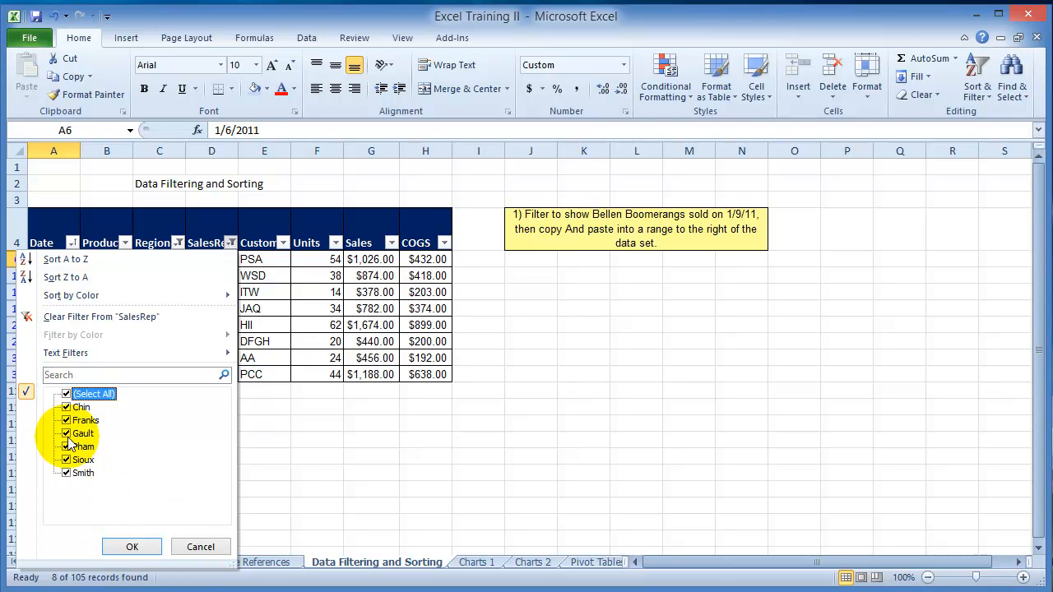
left_click(132, 547)
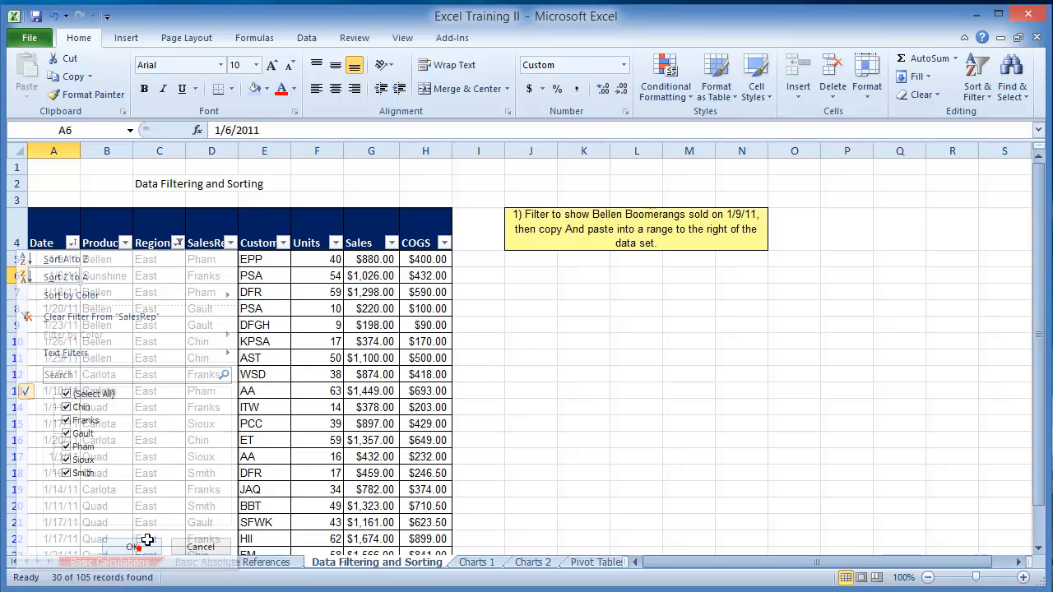
Step: Reset the Region column's filter to include all regions and check the full list of rows
left_click(177, 243)
left_click(51, 407)
left_click(53, 393)
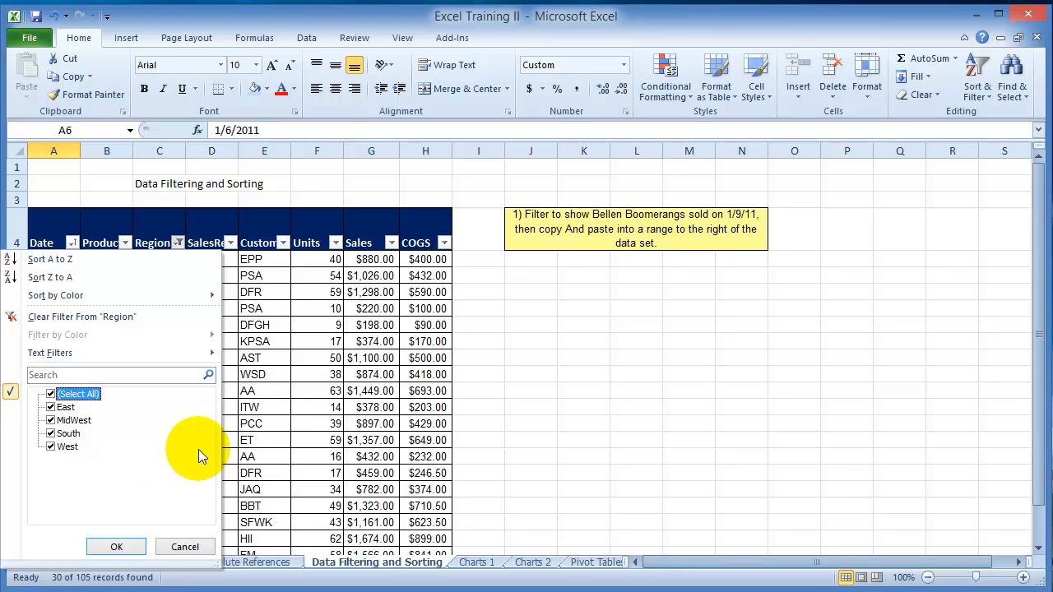
left_click(128, 548)
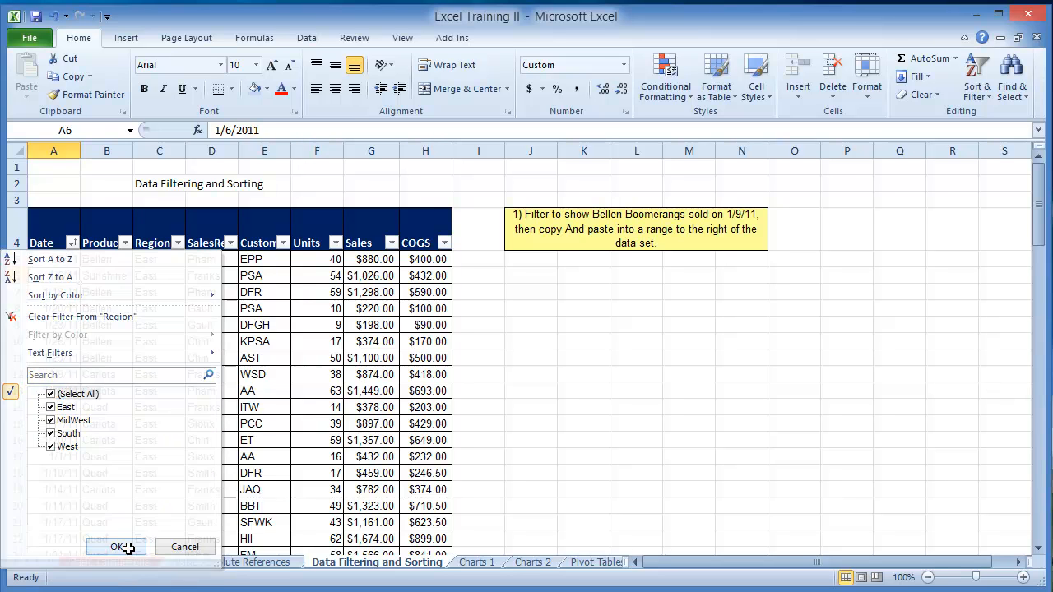
scroll(204, 346, "down", 11)
scroll(176, 355, "up", 11)
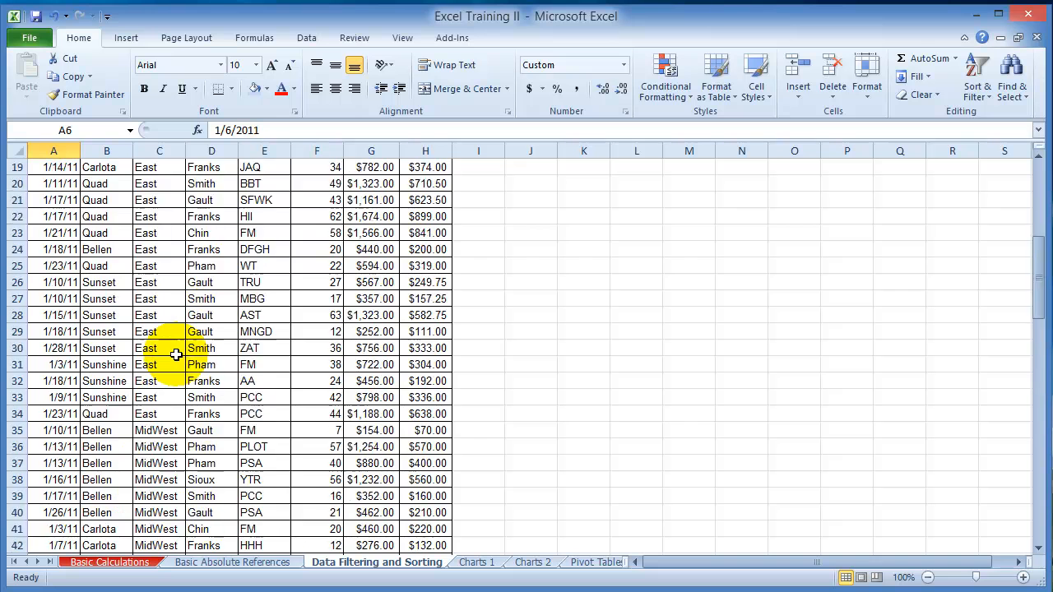
Step: Show the text filter options available for the SalesRep column, including the custom filter
left_click(212, 275)
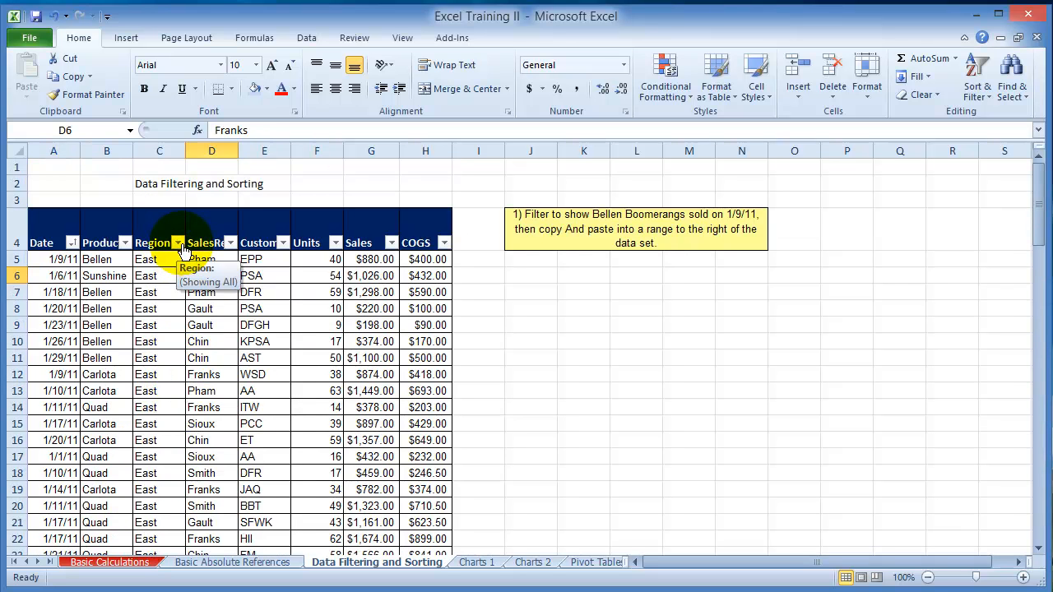
left_click(230, 243)
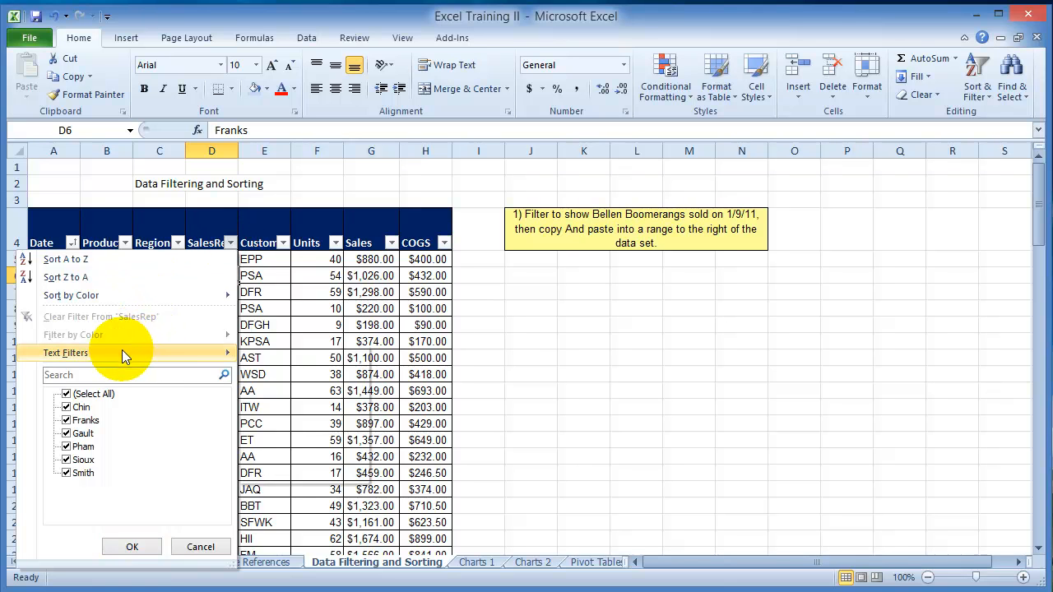
mouse_move(122, 354)
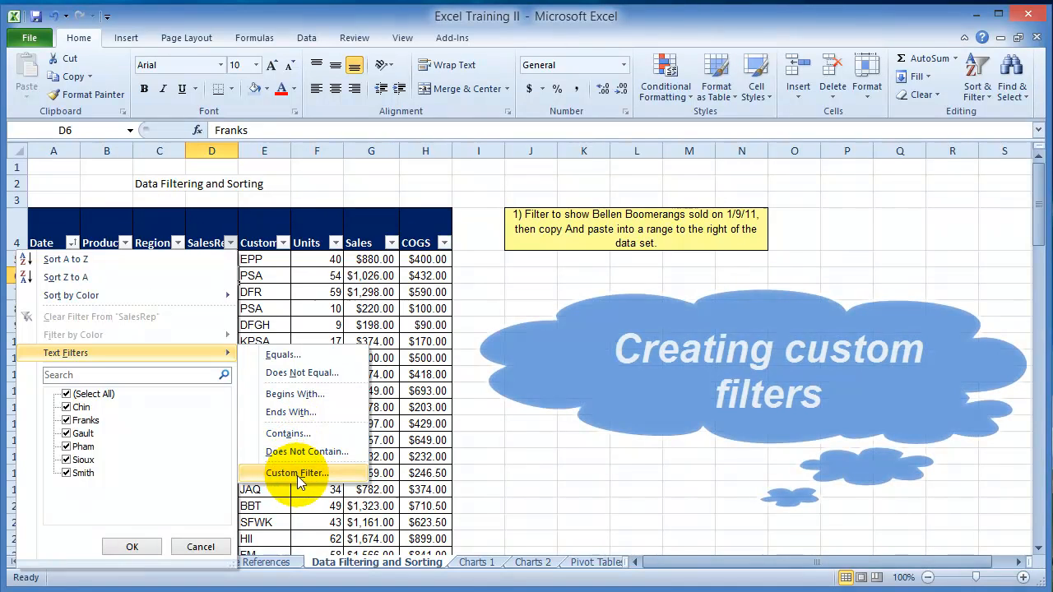
Step: Apply a custom text filter to the Customer column to show only customers beginning with "e"
left_click(283, 243)
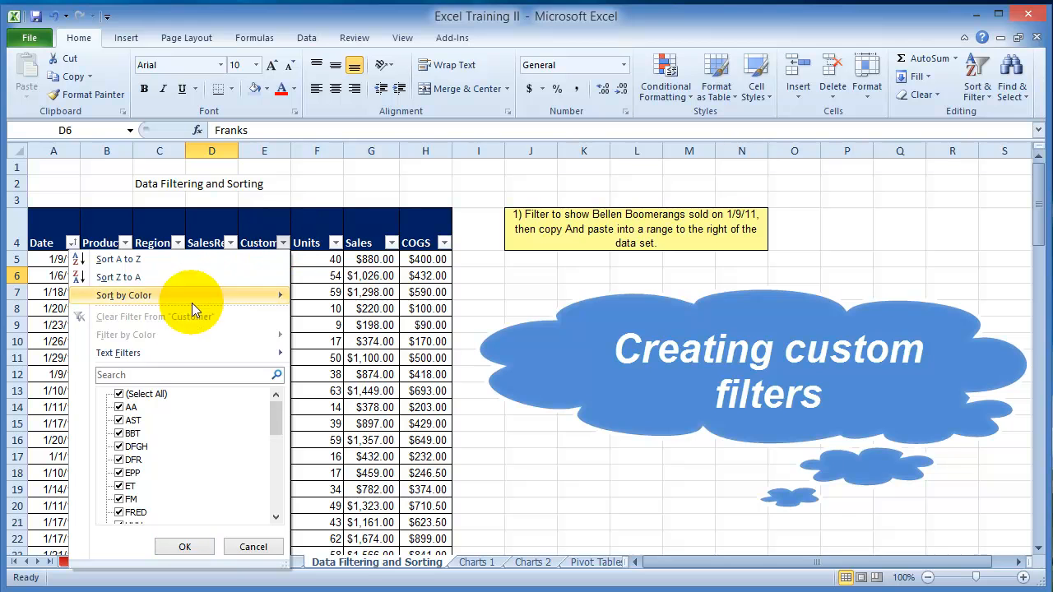
left_click(151, 353)
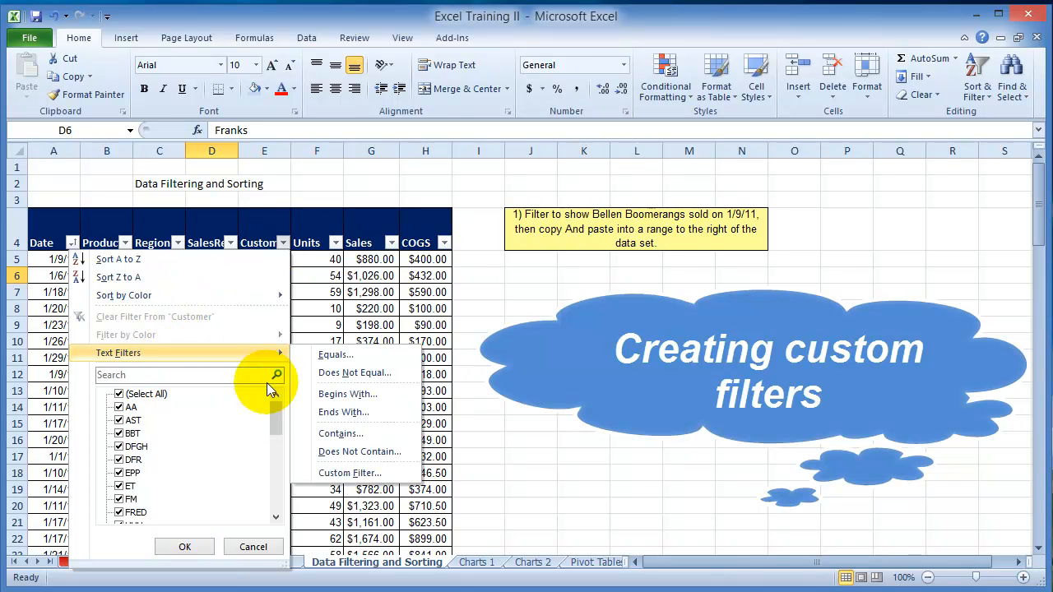
left_click(362, 394)
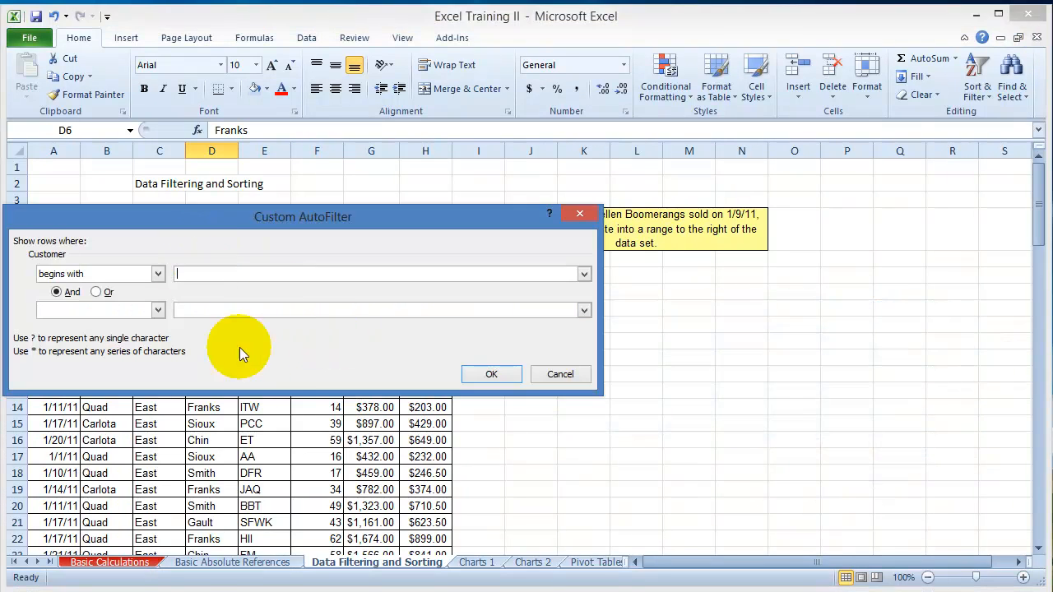
type("e")
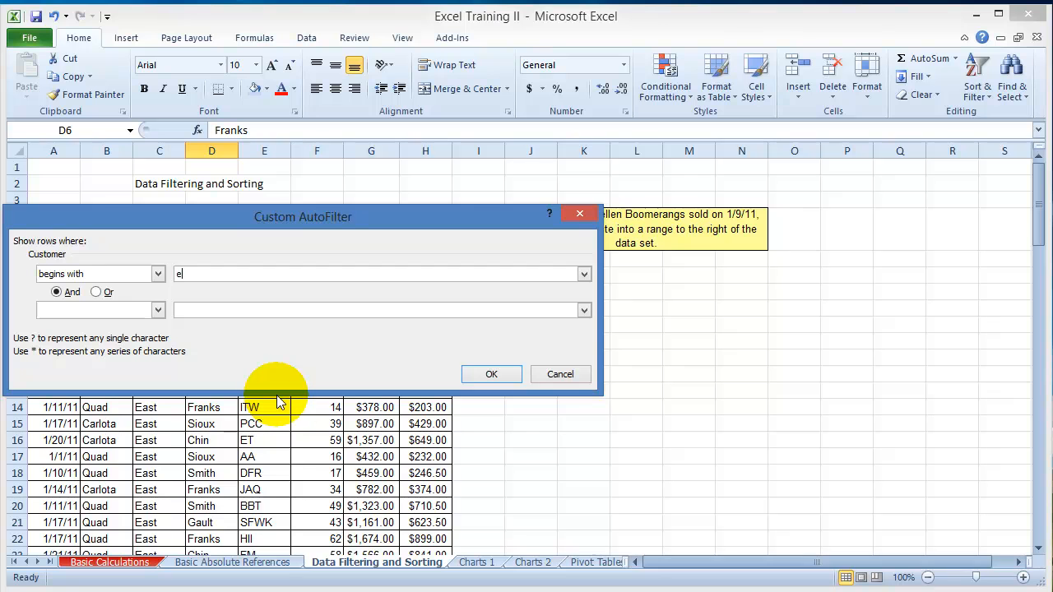
left_click(486, 376)
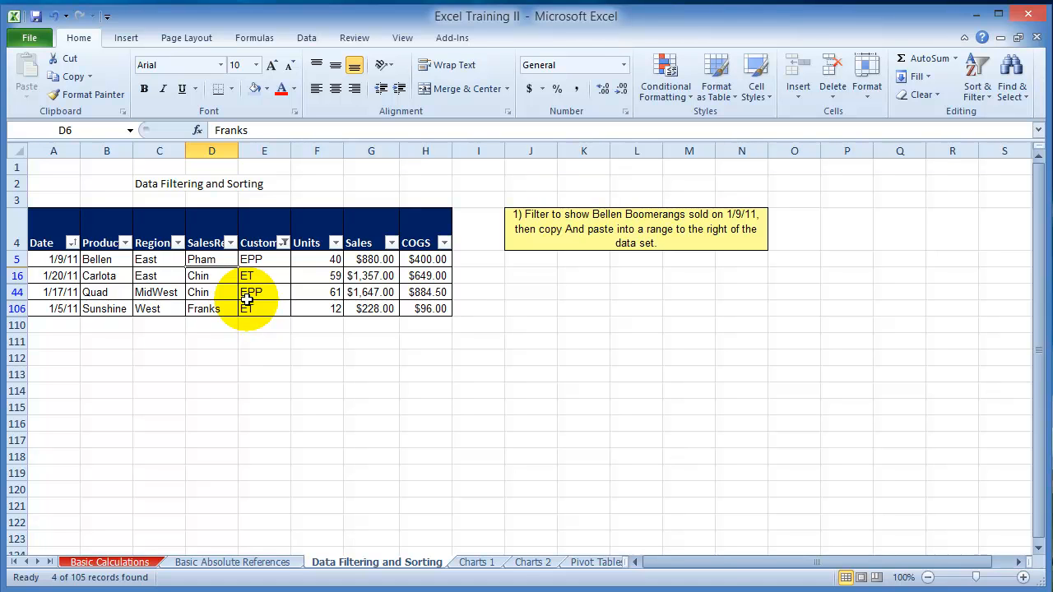
Step: Open the filter options of the Customer column
left_click(283, 243)
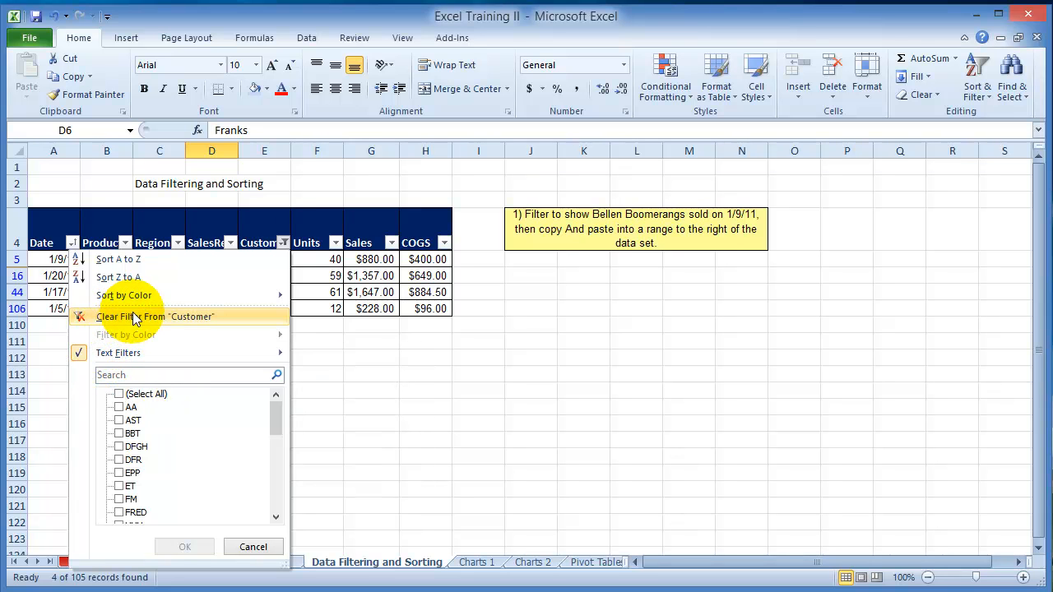
left_click(283, 245)
left_click(283, 245)
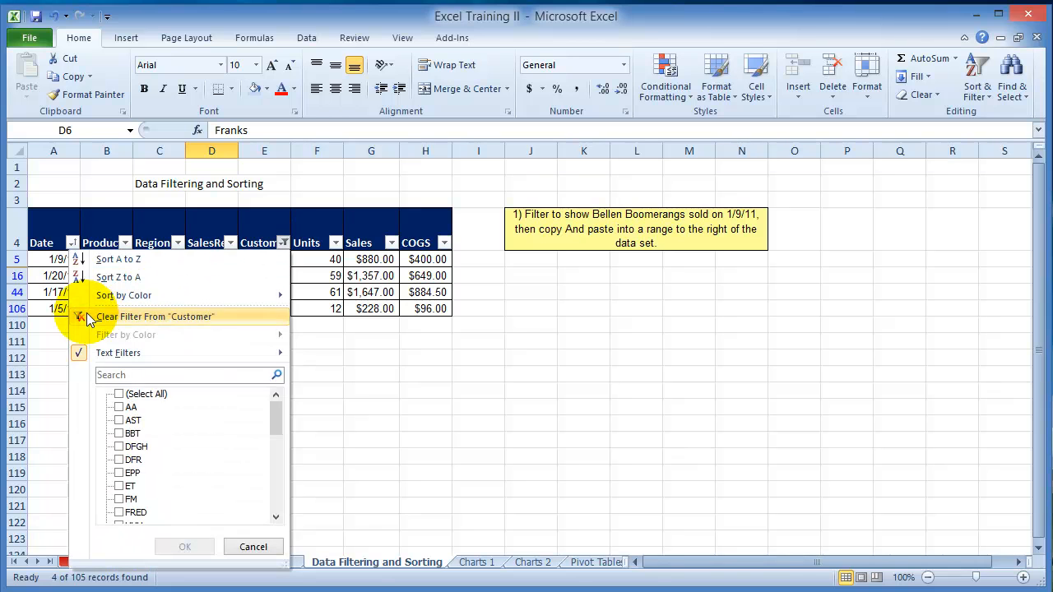